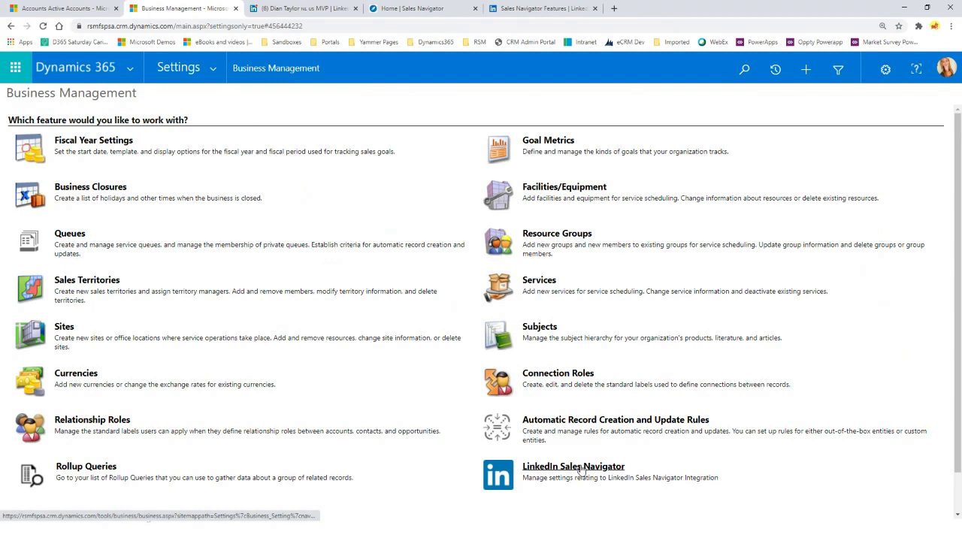
Go to Business Management settings and open the LinkedIn Sales Navigator integration dialog
click(213, 72)
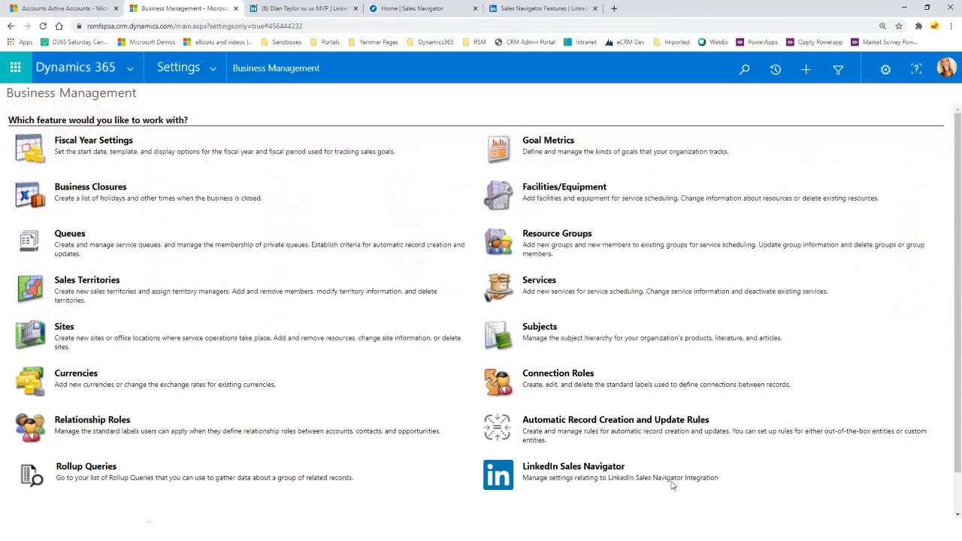
click(600, 472)
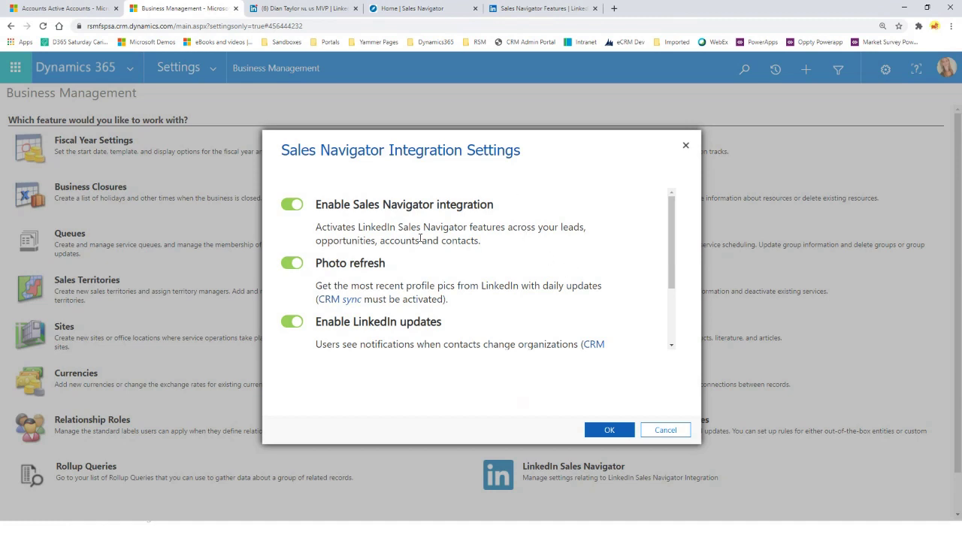
Highlight the Photo refresh and LinkedIn updates descriptions, then cancel the dialog without saving
scroll(324, 295, down, 2)
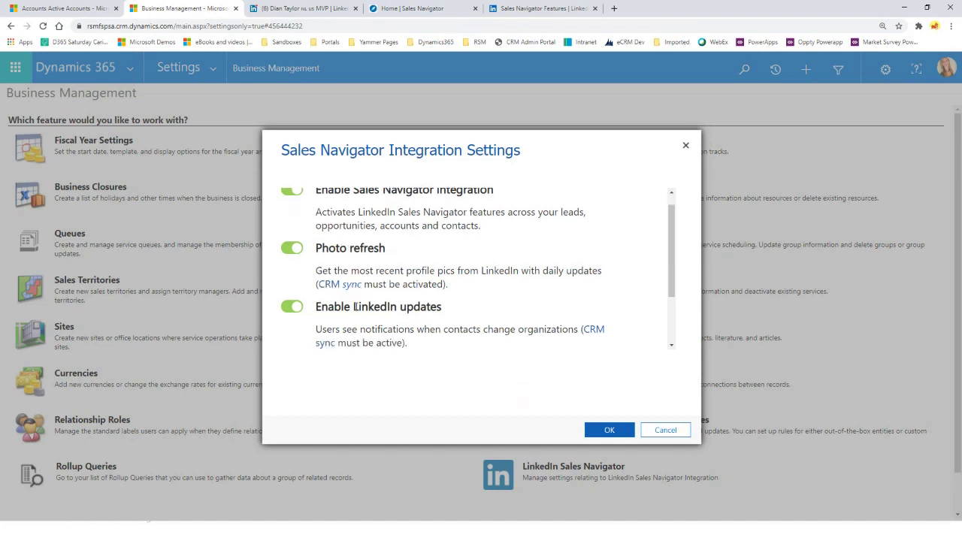
scroll(326, 298, up, 2)
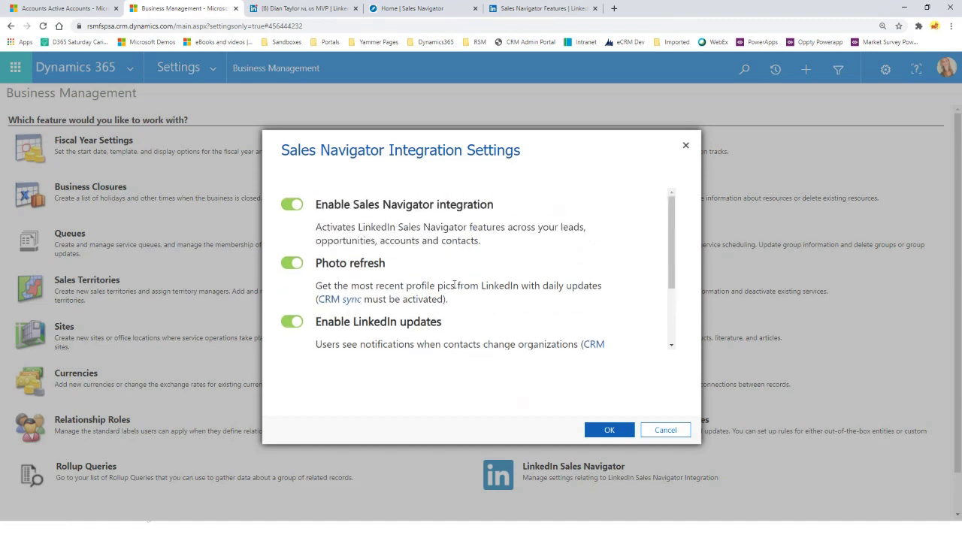
drag(377, 285, 519, 286)
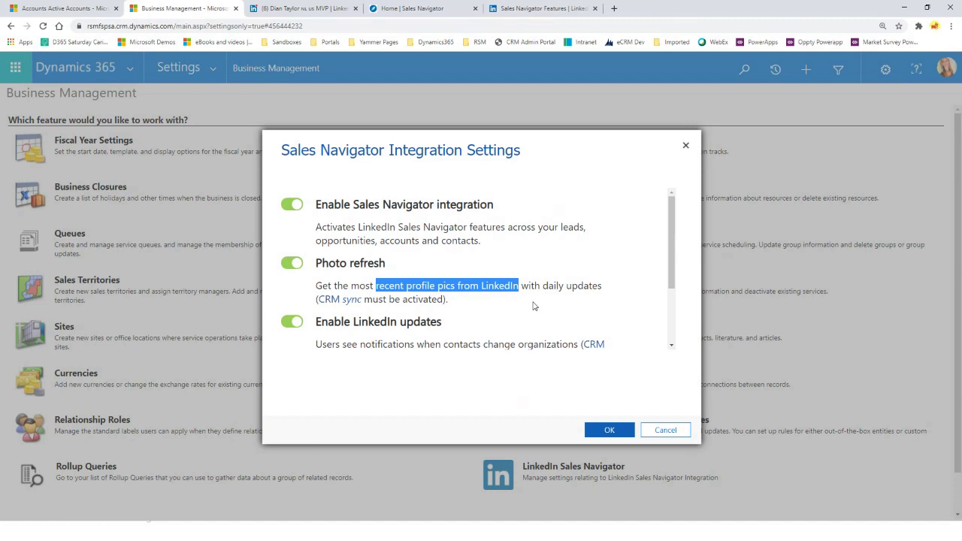
scroll(533, 306, down, 3)
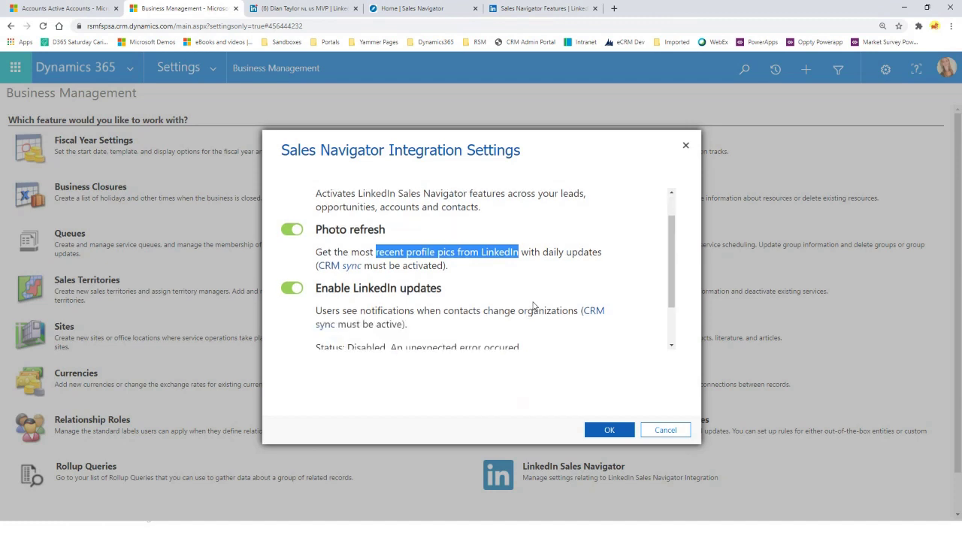
drag(316, 252, 577, 252)
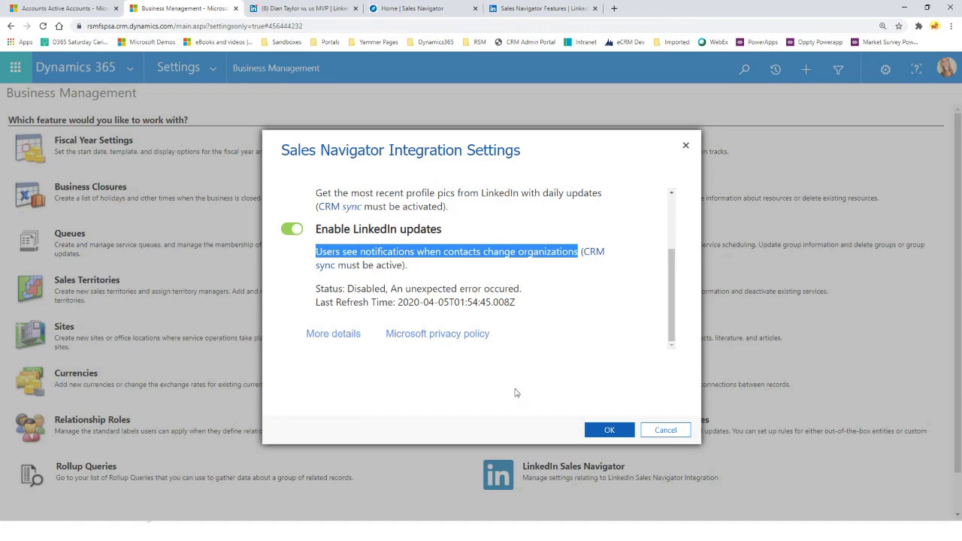
click(670, 430)
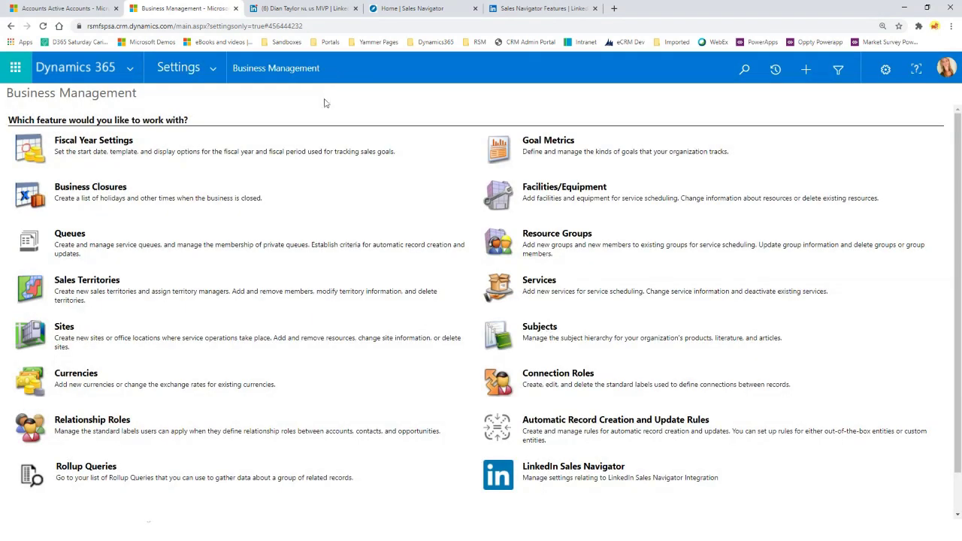
On the LinkedIn tab, go to Sales Navigator Admin, review the objectives, and open Admin Settings
click(311, 9)
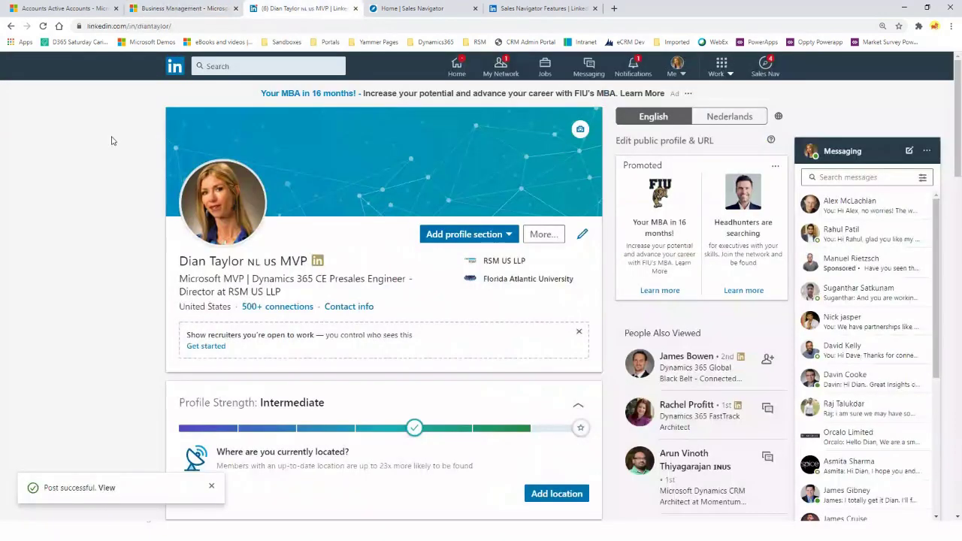
click(766, 69)
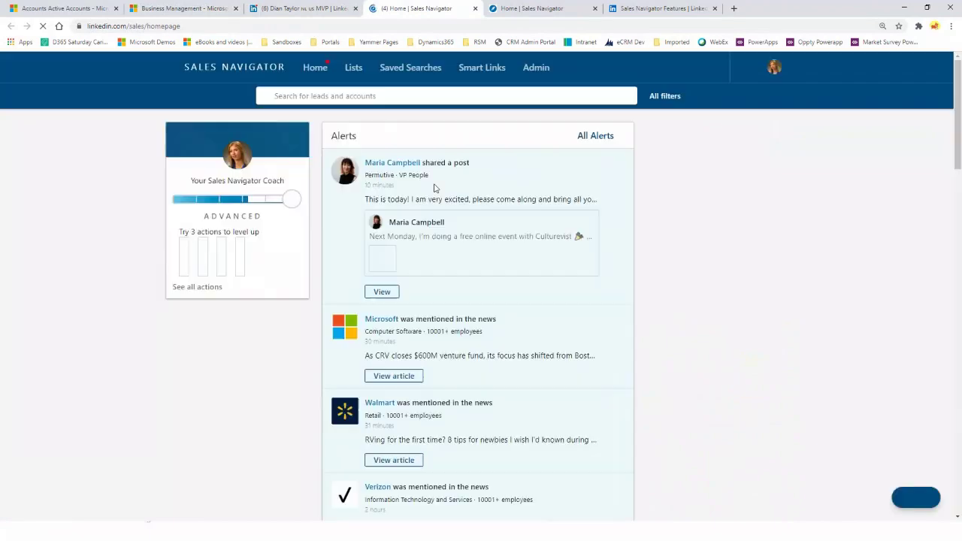
click(537, 69)
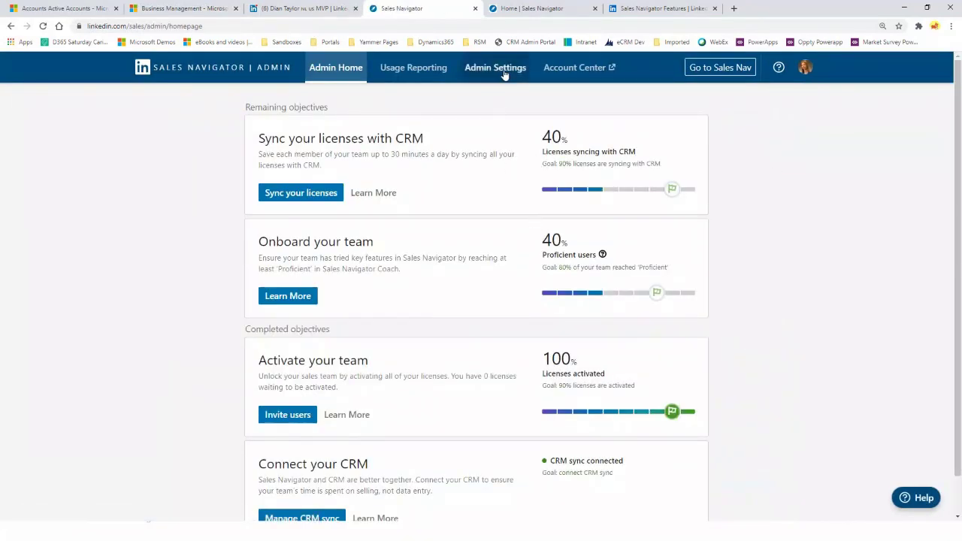
scroll(191, 255, down, 1)
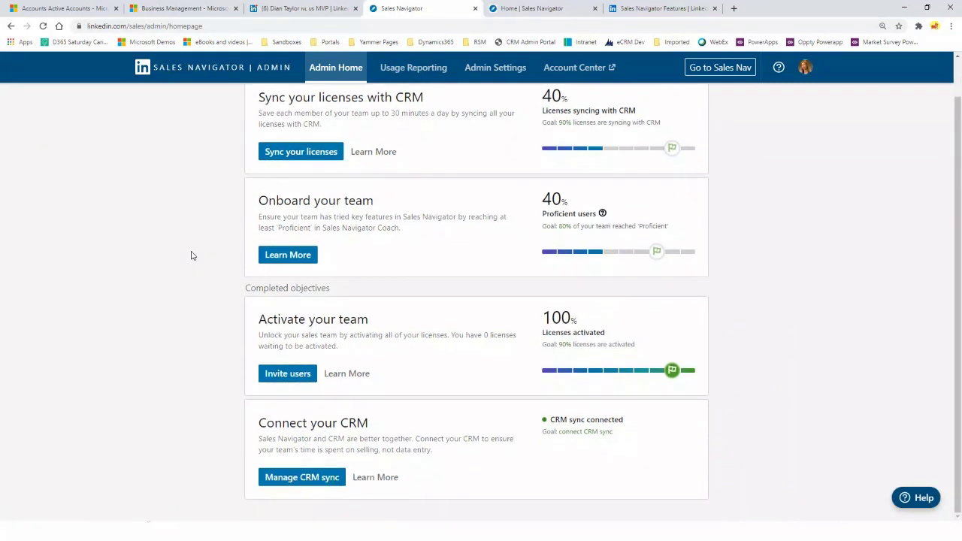
scroll(191, 255, up, 1)
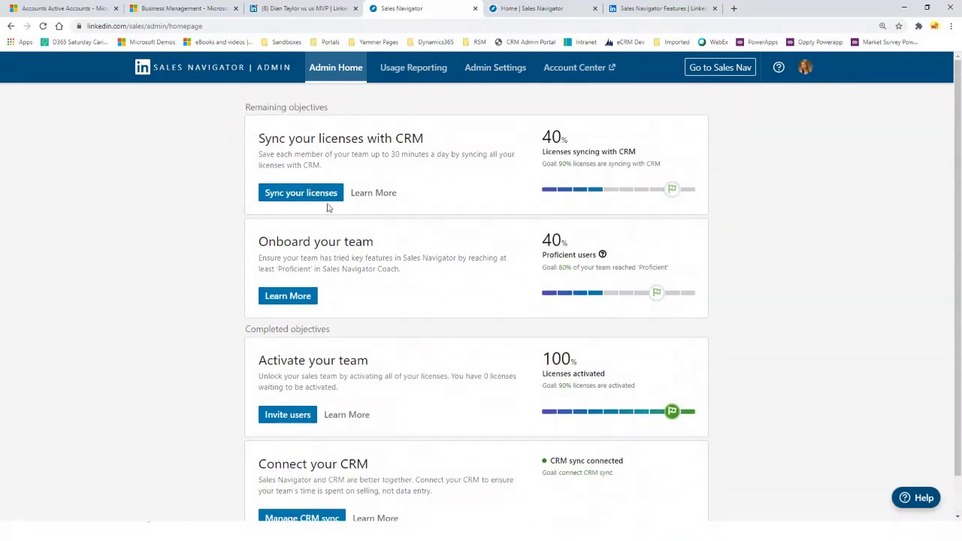
scroll(337, 241, down, 1)
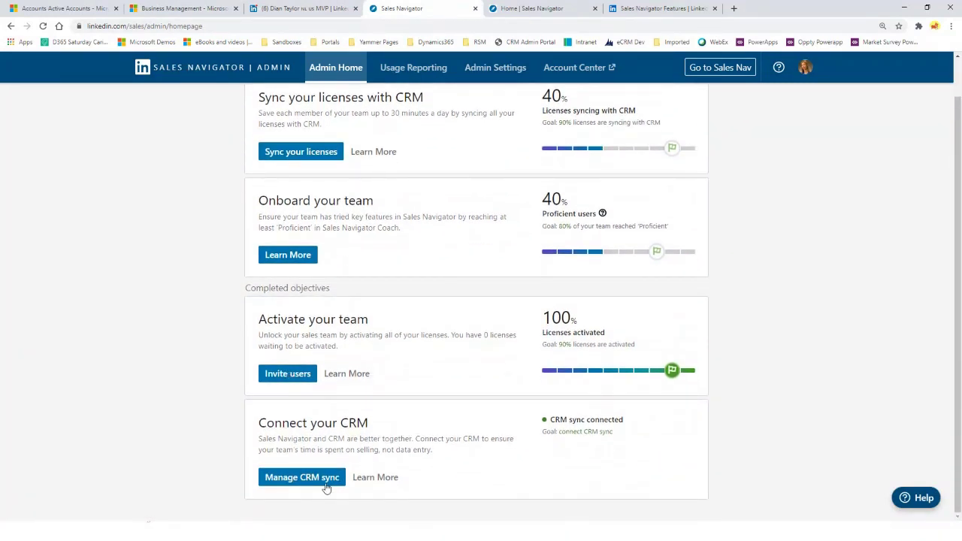
scroll(360, 493, up, 1)
click(495, 69)
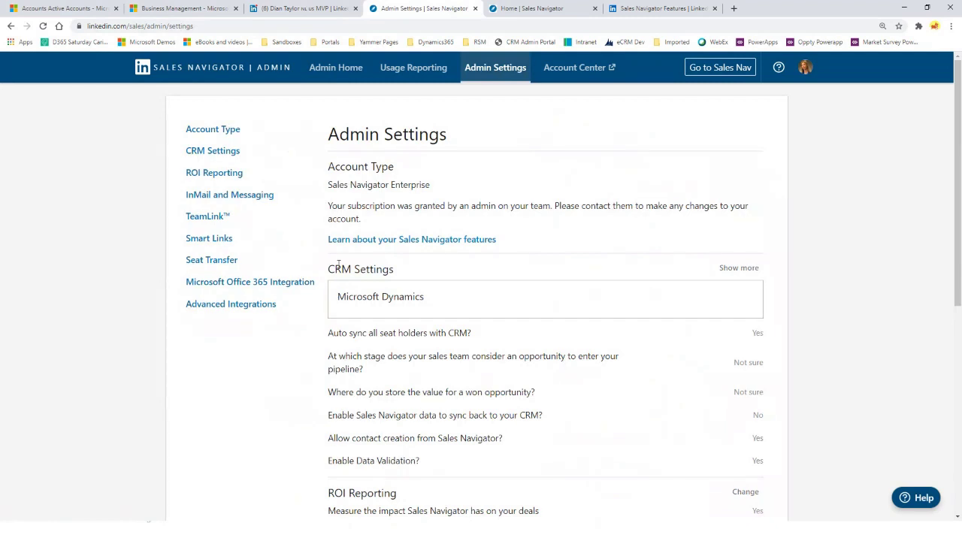
click(726, 269)
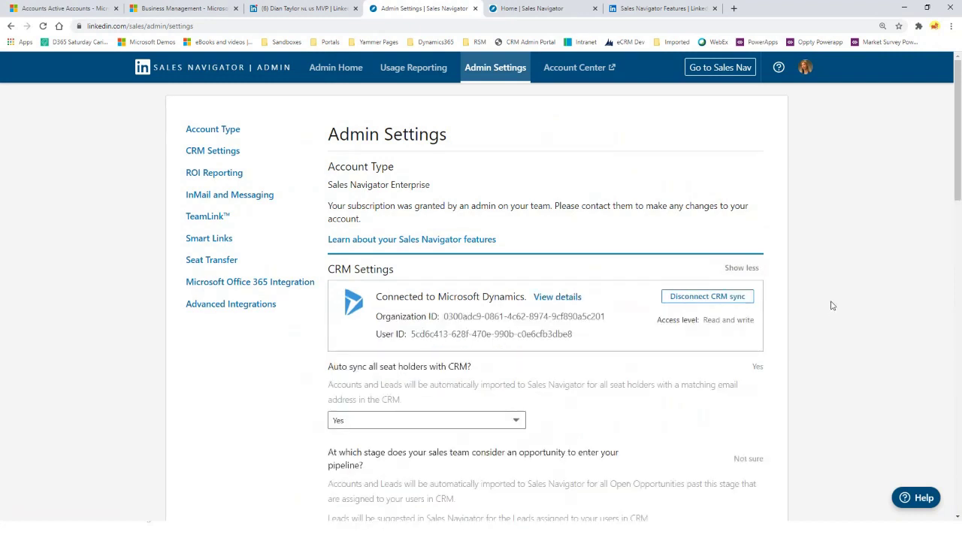
scroll(843, 285, down, 2)
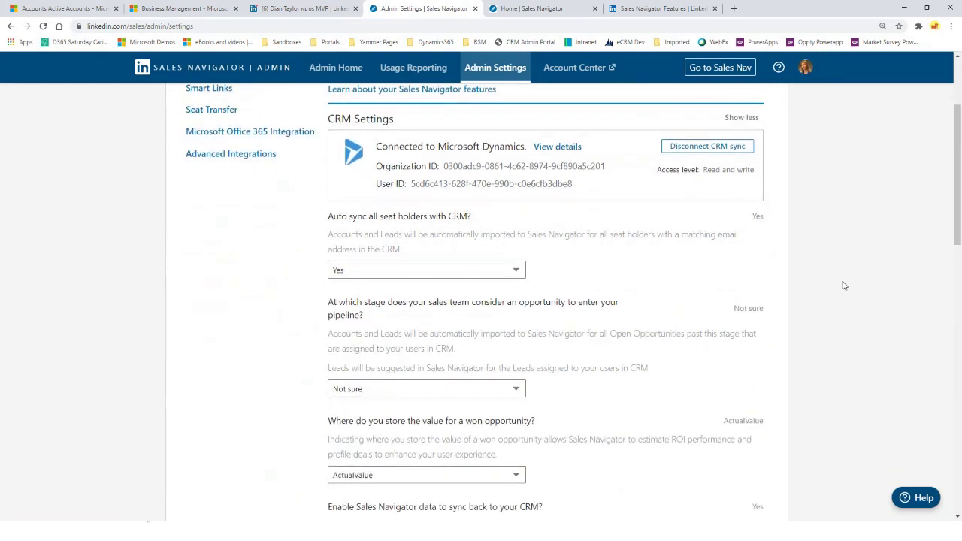
scroll(843, 285, down, 1)
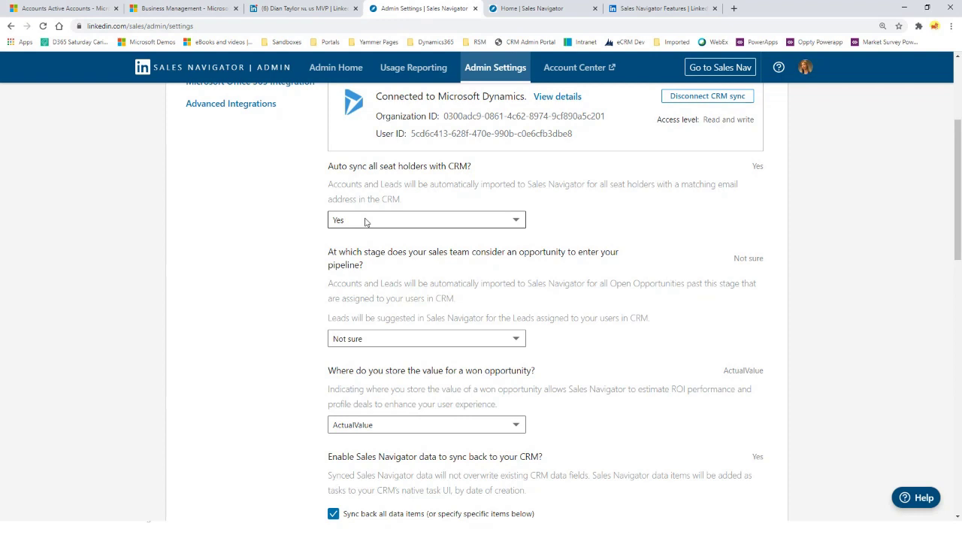
scroll(366, 222, down, 1)
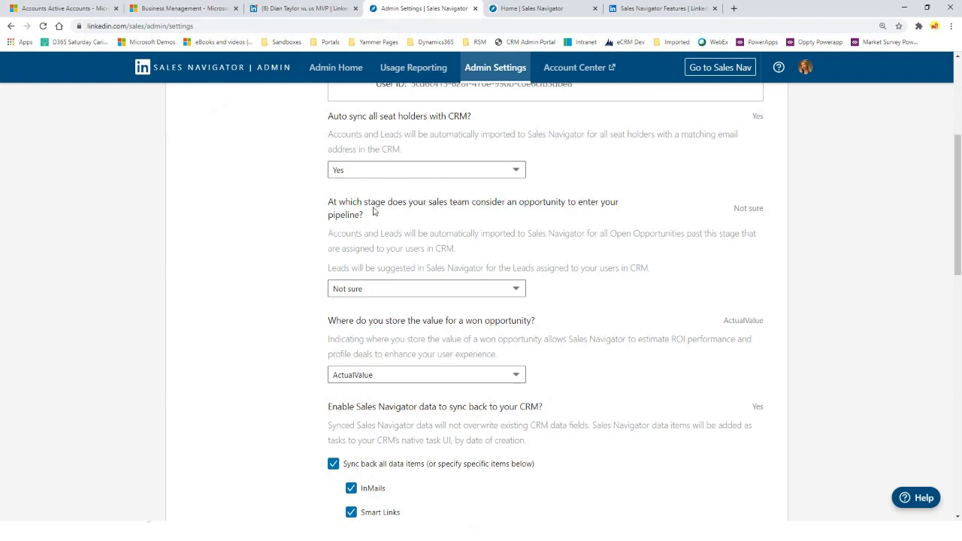
scroll(220, 185, down, 2)
scroll(221, 185, down, 4)
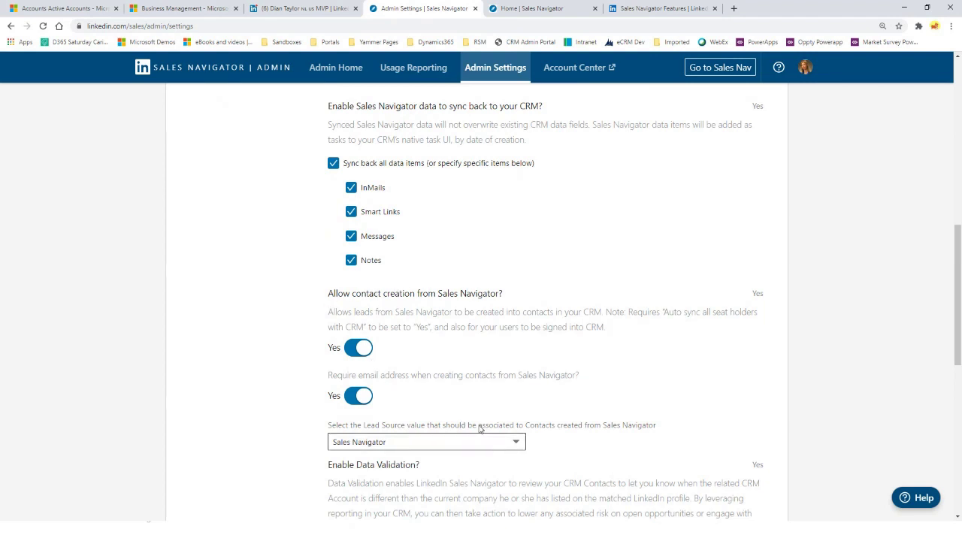
scroll(481, 430, up, 1)
scroll(478, 429, up, 8)
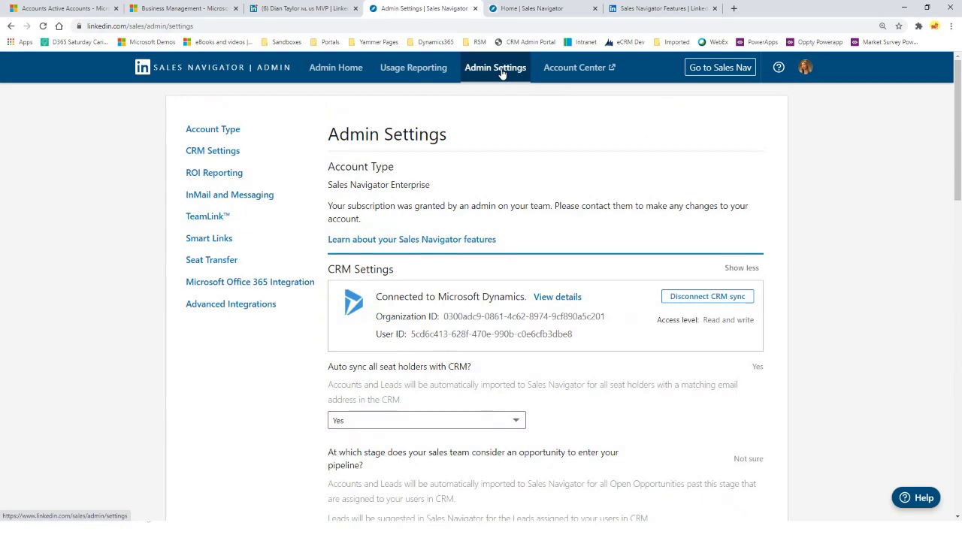
Open the Account Center in a new tab to view the five licensed users
click(564, 70)
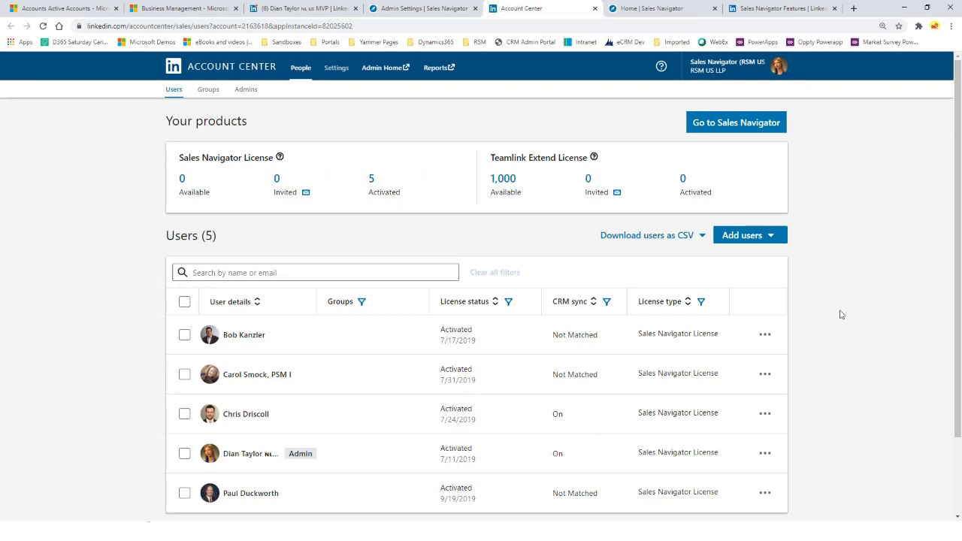
Select and deselect the two users with CRM sync On, then open and dismiss a user's actions menu
scroll(617, 381, down, 1)
double_click(565, 366)
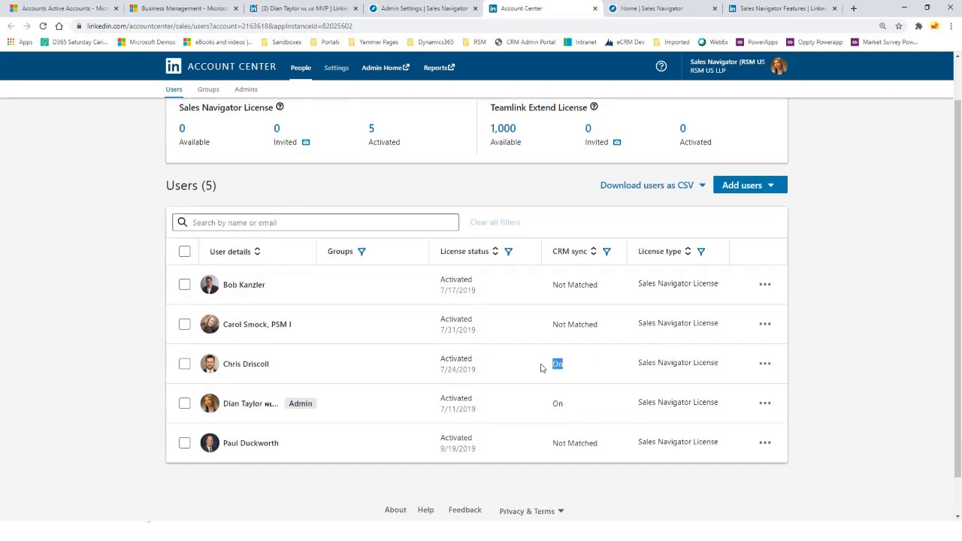
double_click(564, 403)
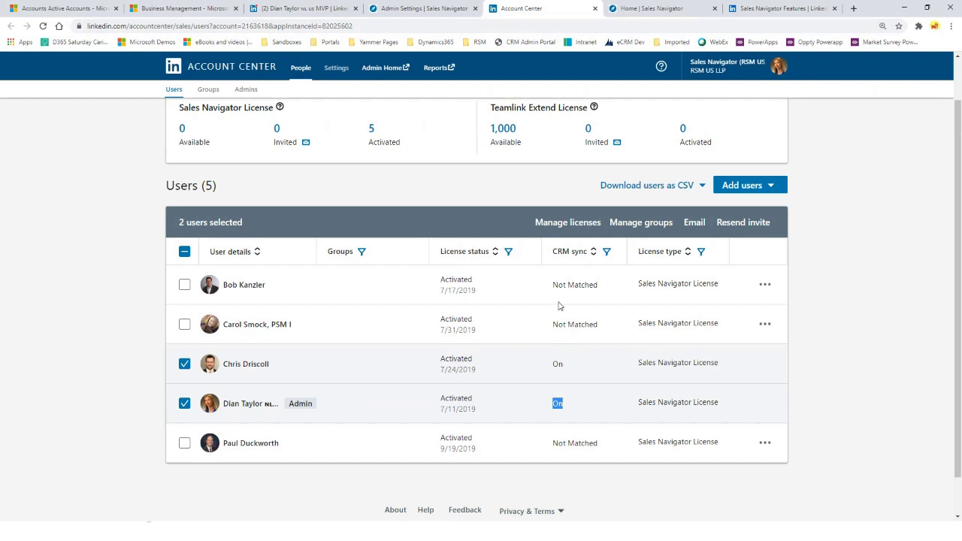
click(568, 406)
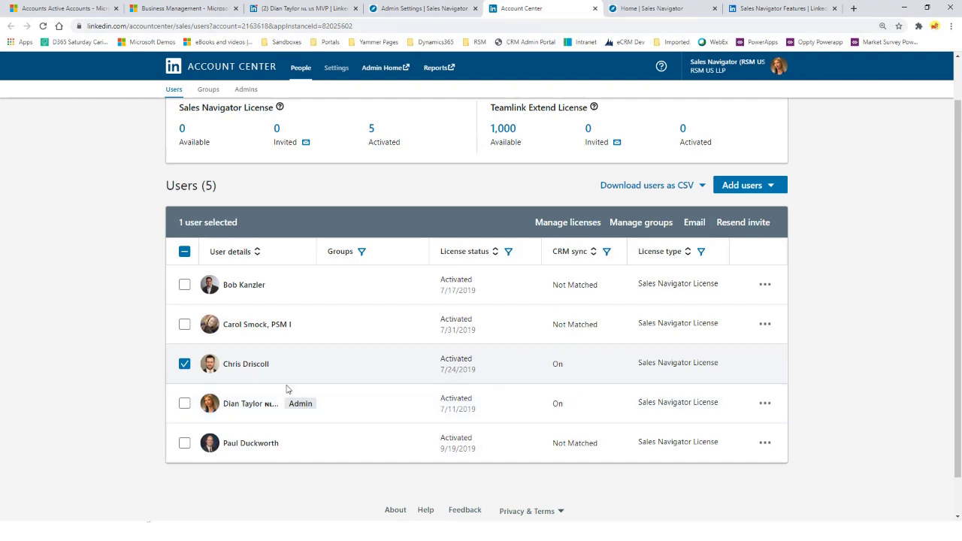
click(184, 364)
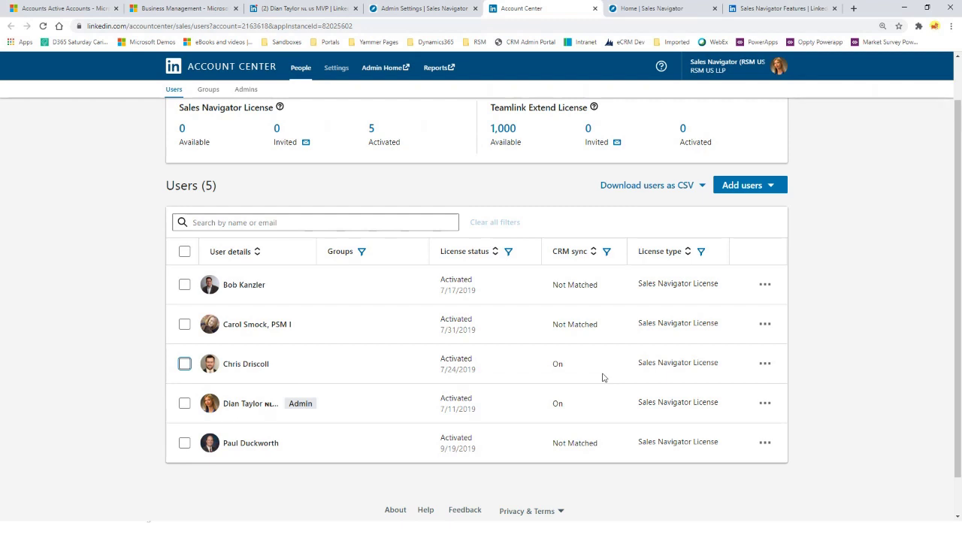
click(763, 365)
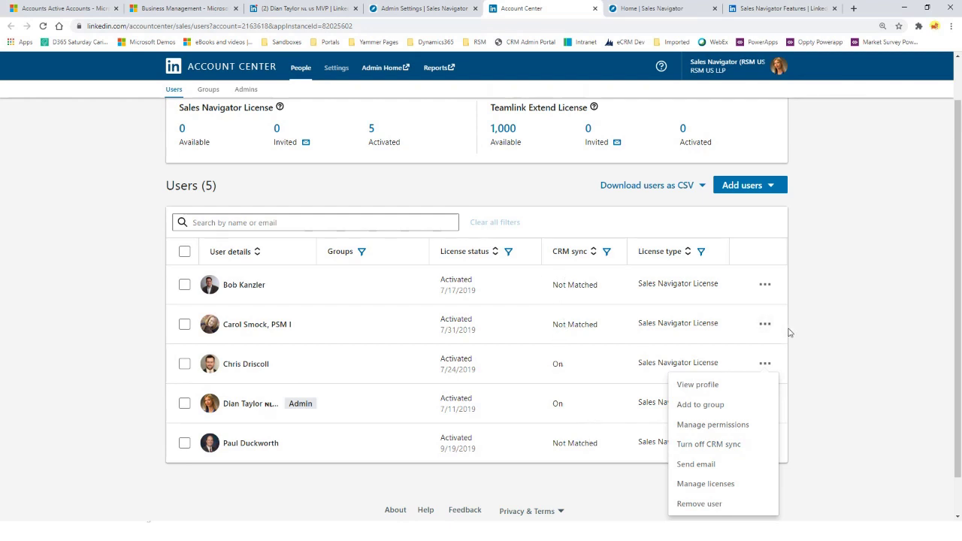
click(856, 318)
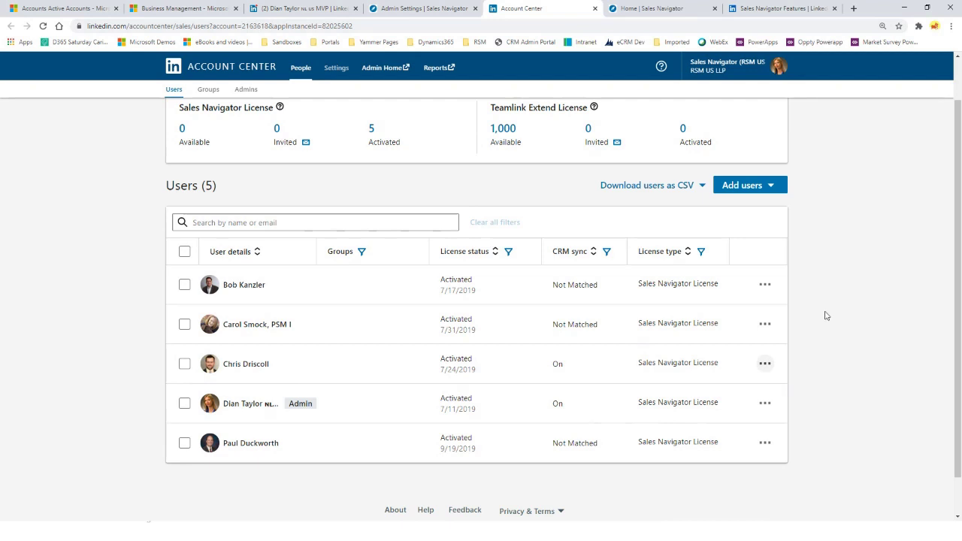
Advance the presentation to slide 22, Data Synchronization
scroll(928, 279, up, 1)
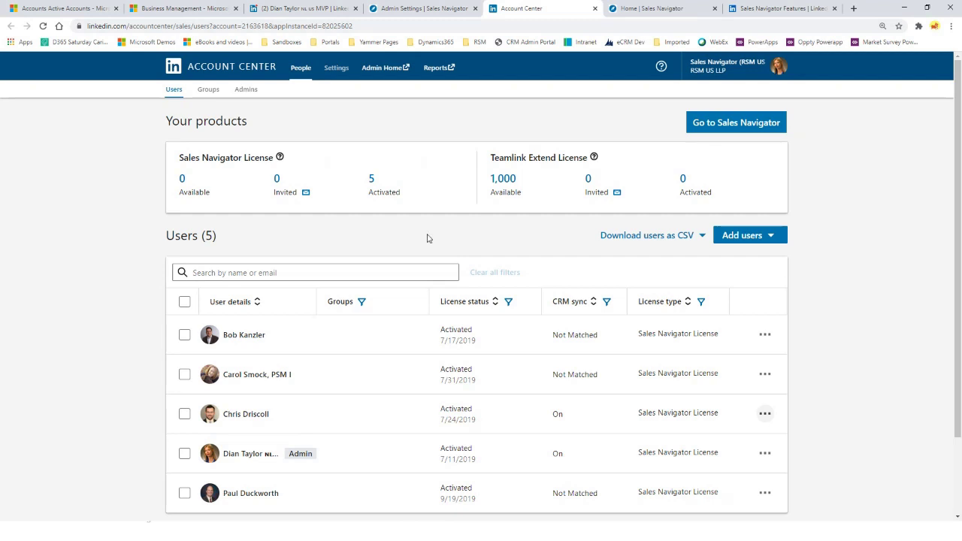
scroll(350, 425, down, 1)
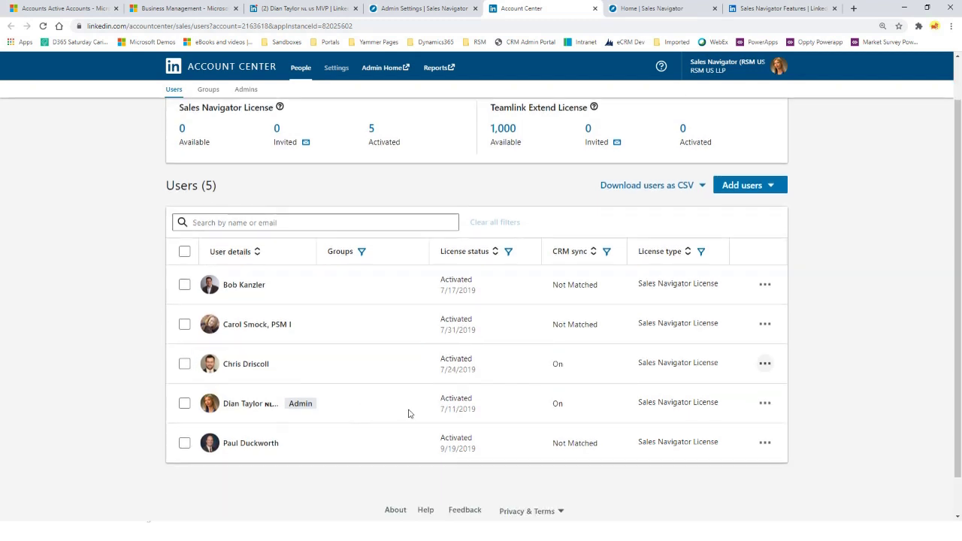
scroll(864, 375, up, 1)
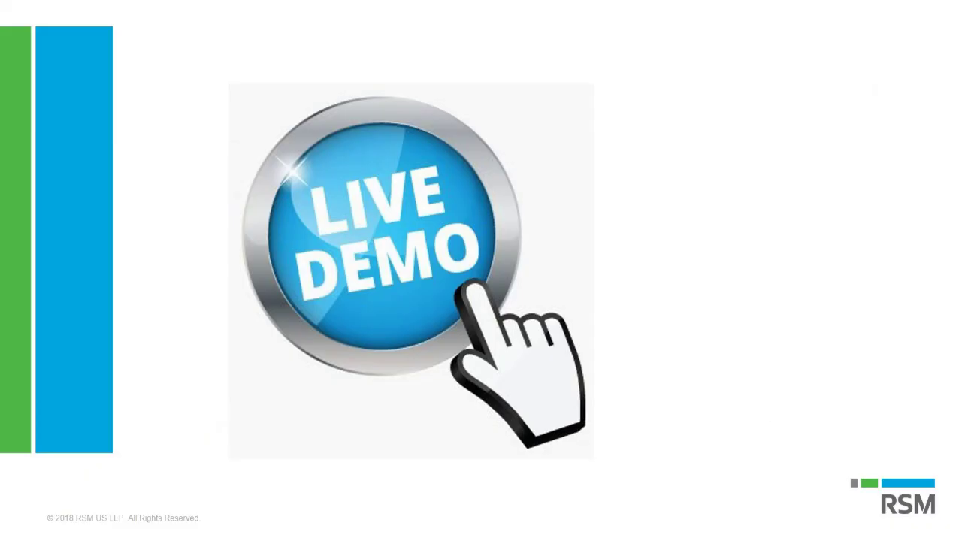
key(Right)
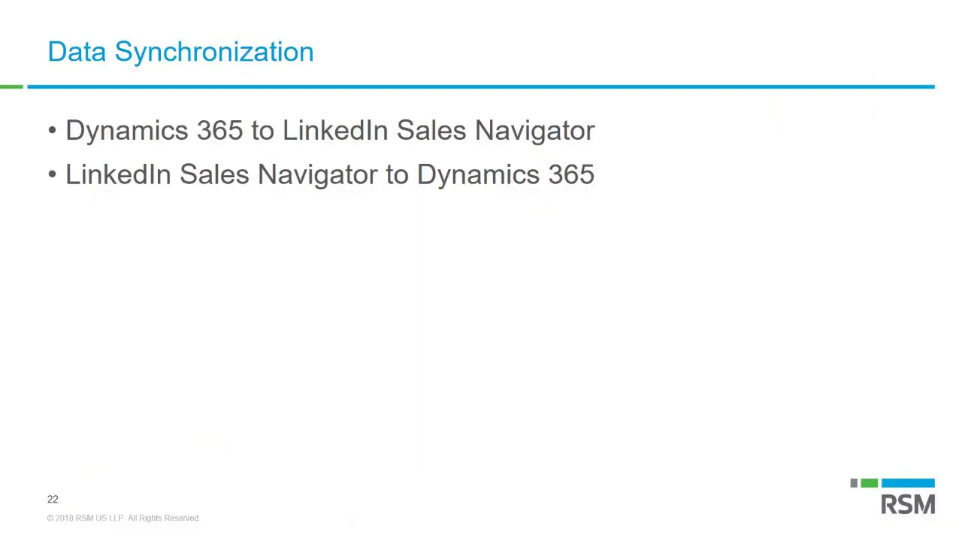
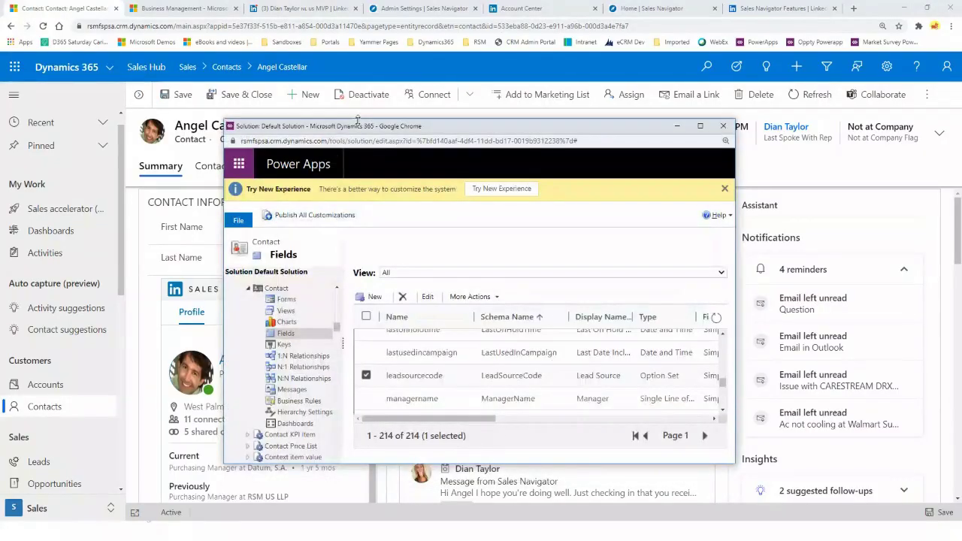
Open the Contact main form in the form editor from the Default Solution's Contact Forms list
drag(358, 120, 354, 70)
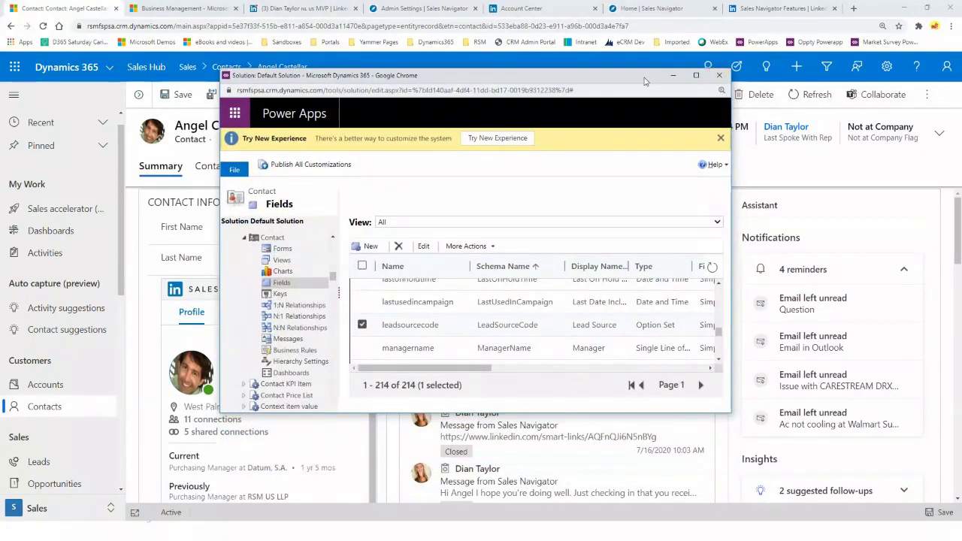
click(283, 250)
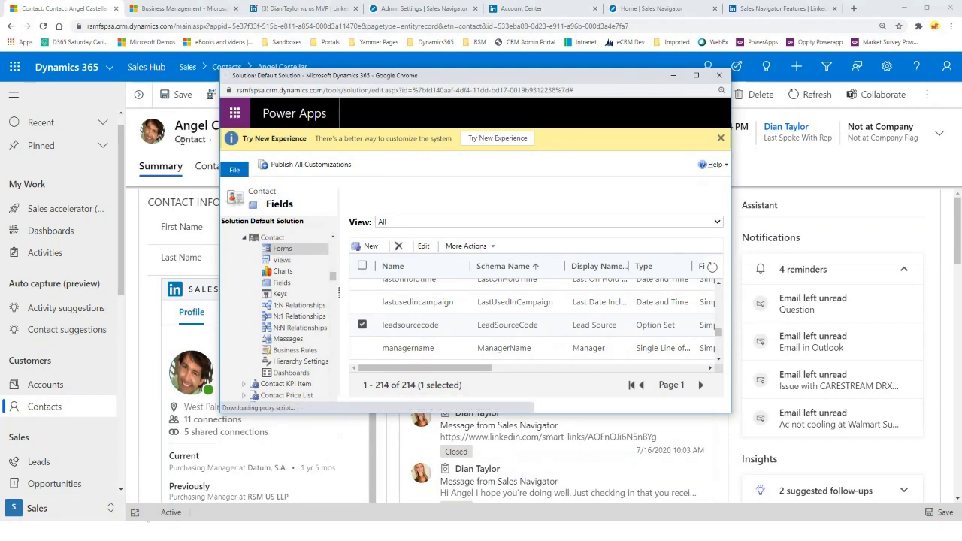
click(696, 75)
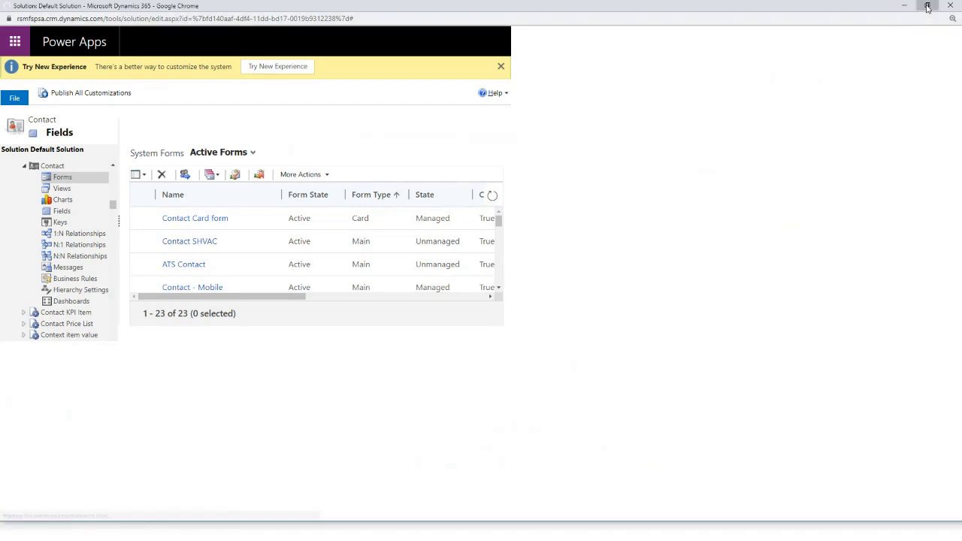
click(927, 5)
double_click(697, 127)
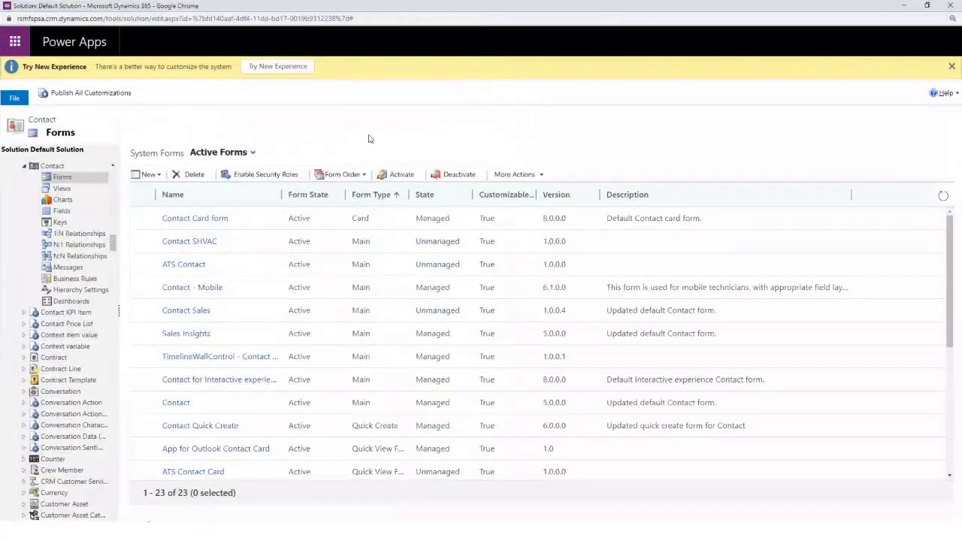
click(178, 404)
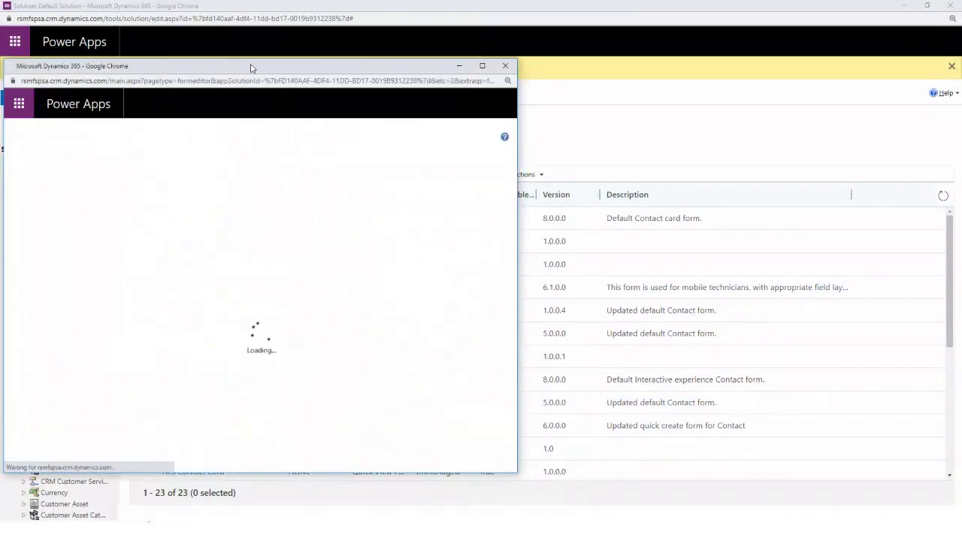
drag(252, 68, 383, 56)
Show all fields, drop Last Name under Full Name, and open its Field Properties
click(581, 57)
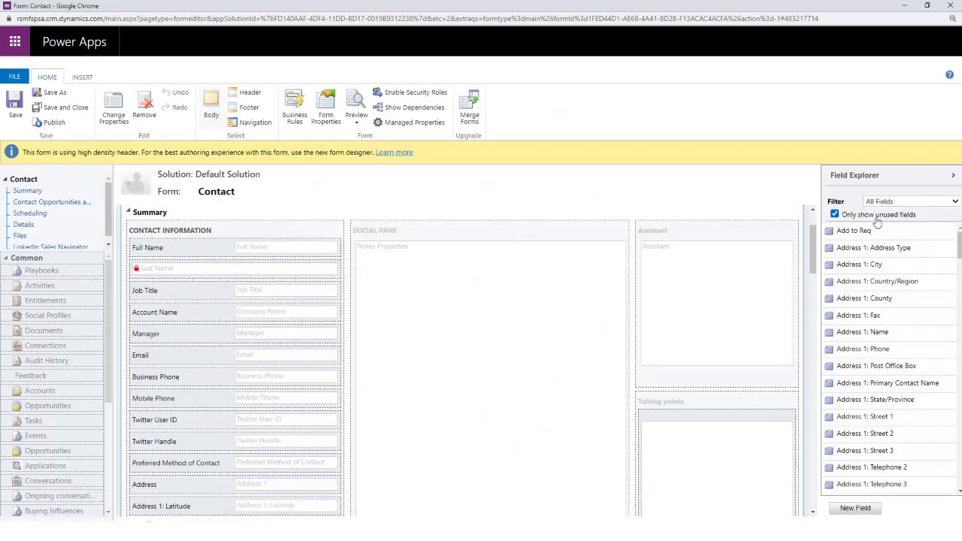
click(836, 215)
scroll(883, 319, down, 15)
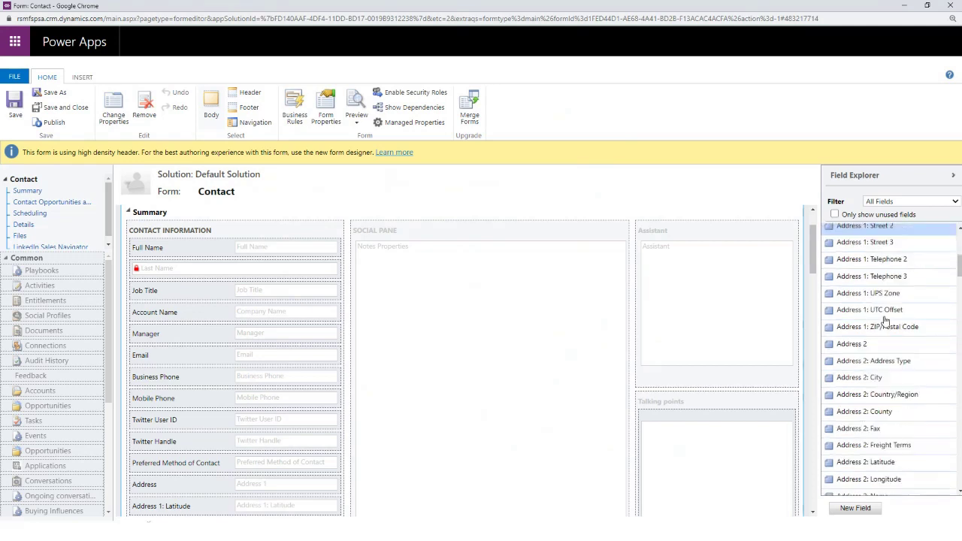
scroll(885, 322, down, 20)
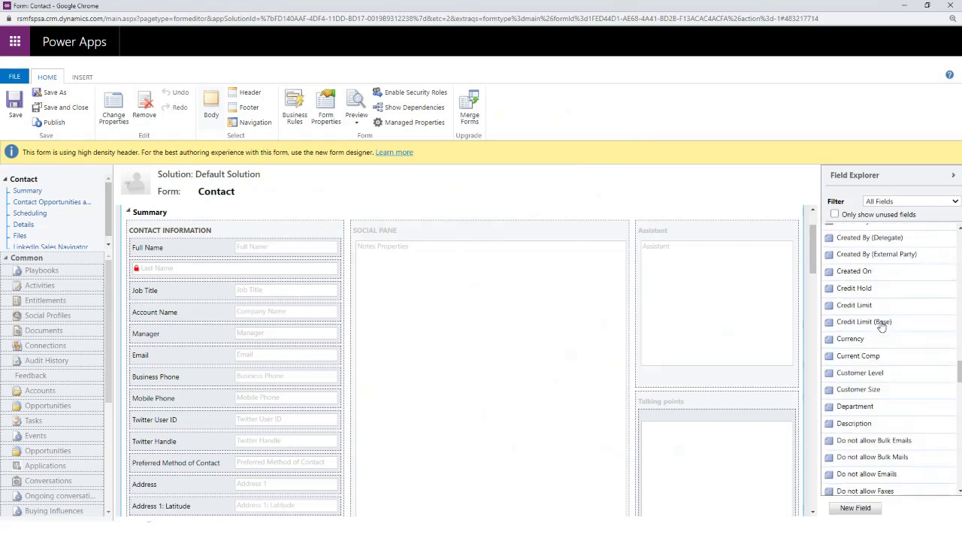
scroll(881, 325, up, 5)
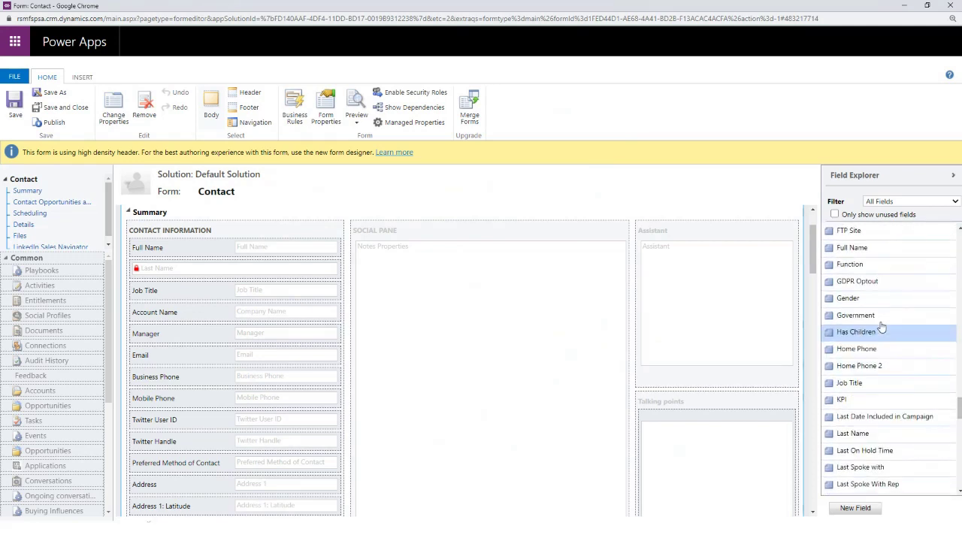
scroll(881, 324, down, 8)
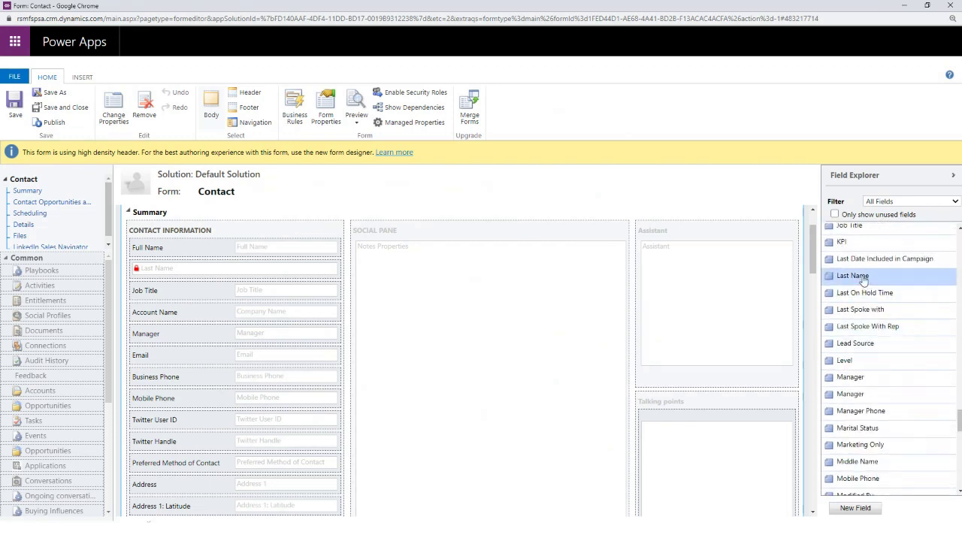
drag(857, 278, 173, 275)
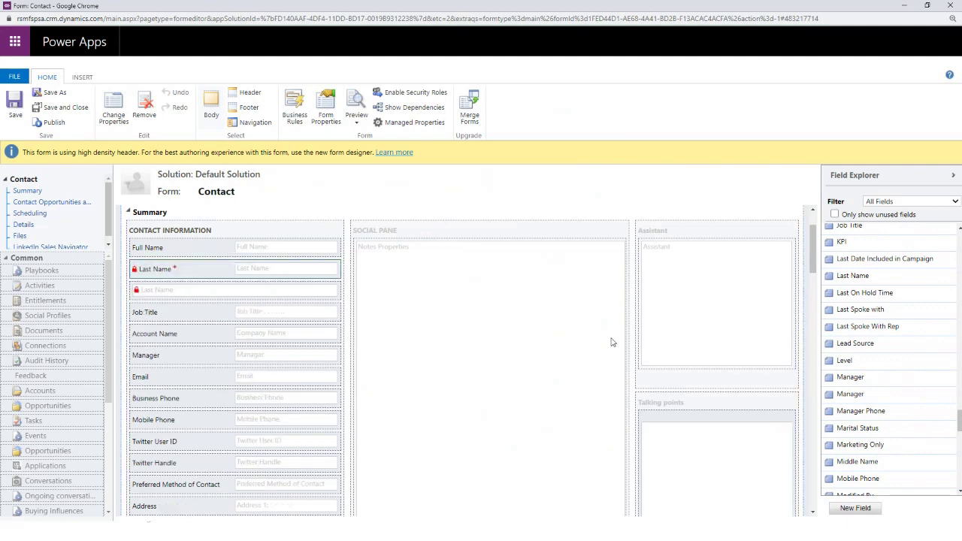
double_click(203, 270)
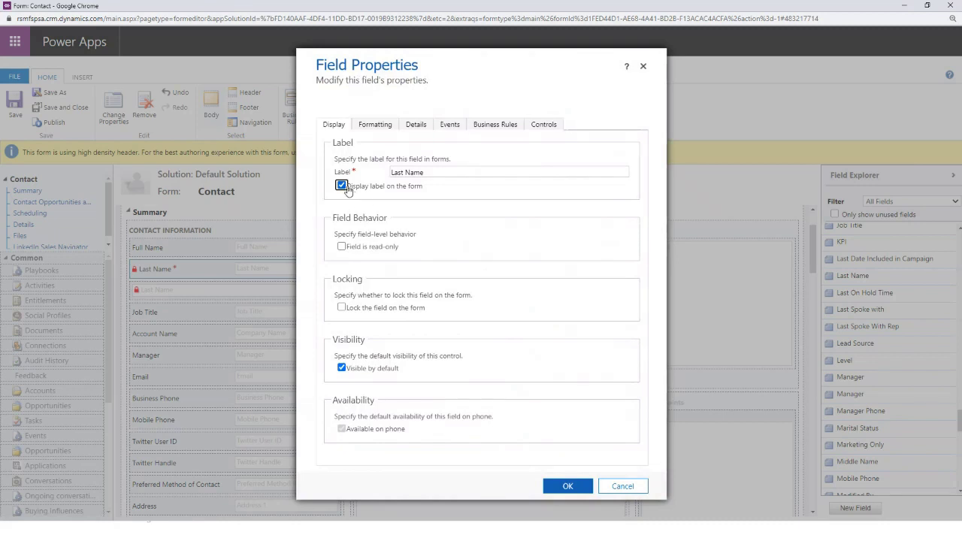
Hide the Last Name label and add the LinkedIn Sales Navigator Lead (member profile) control
click(340, 187)
click(542, 126)
click(352, 186)
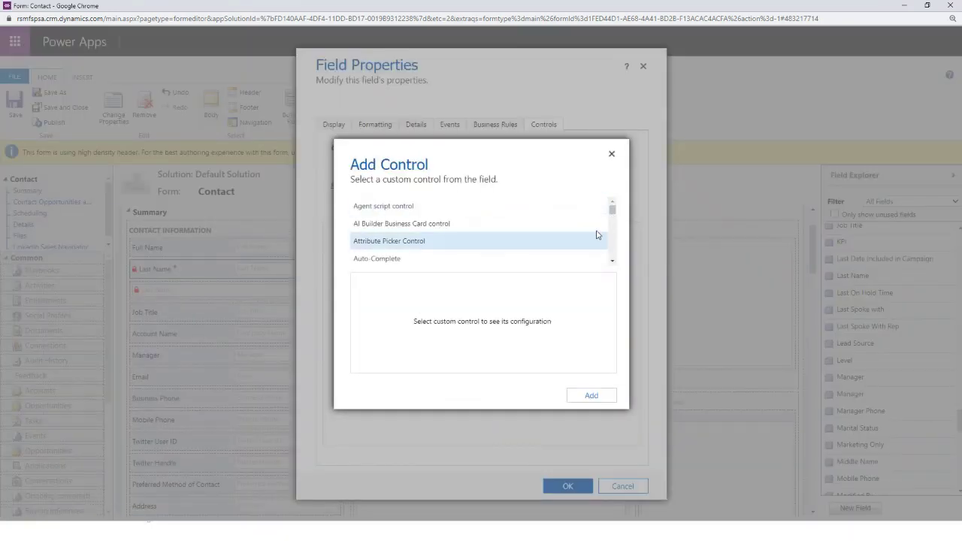
scroll(590, 239, down, 5)
scroll(590, 241, down, 6)
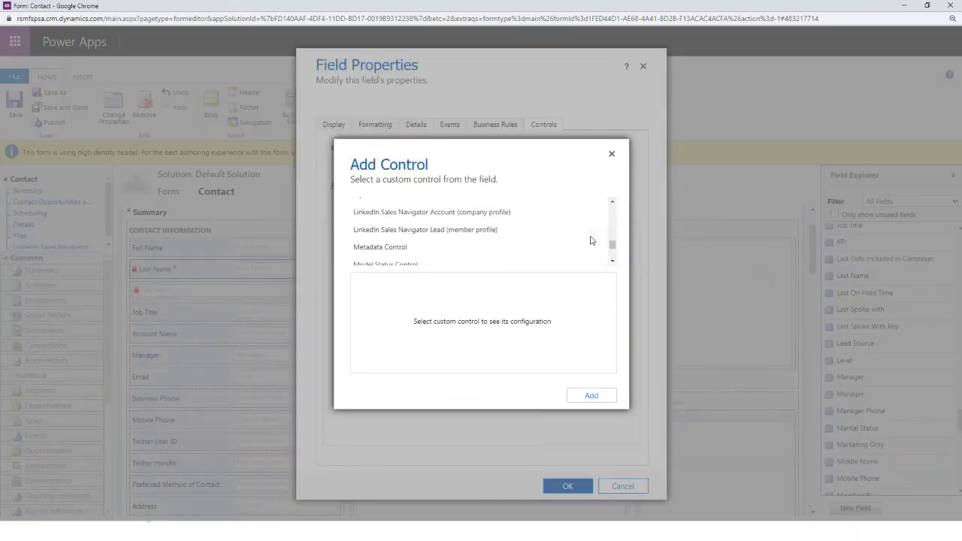
click(444, 220)
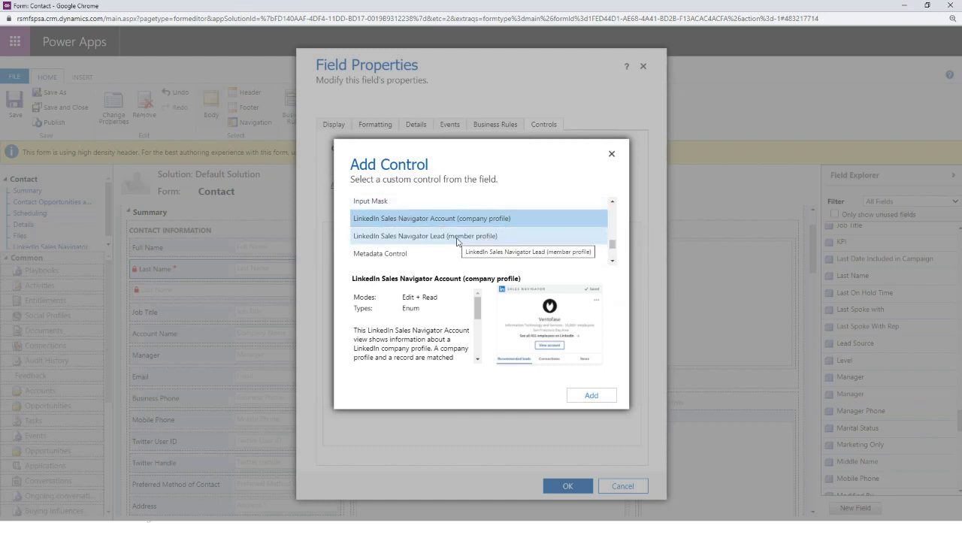
click(466, 239)
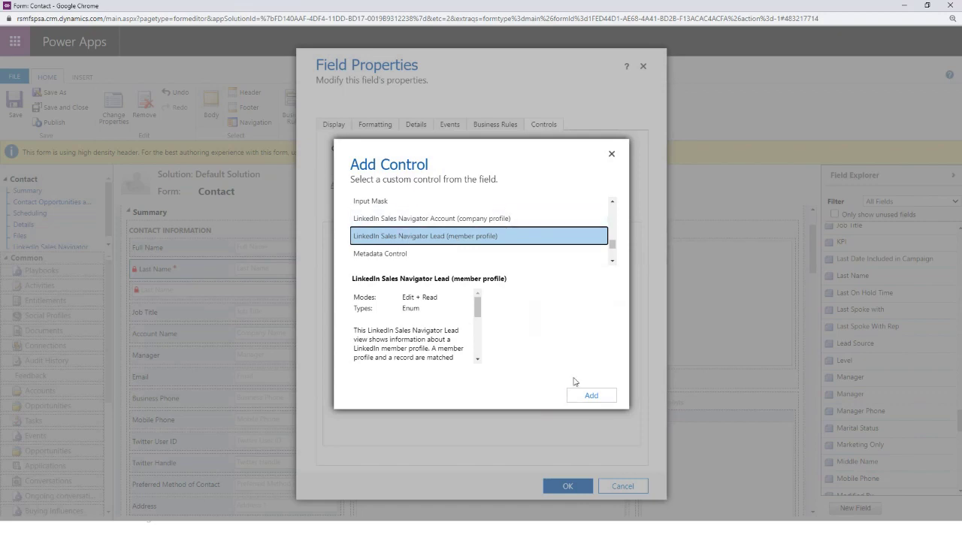
click(590, 397)
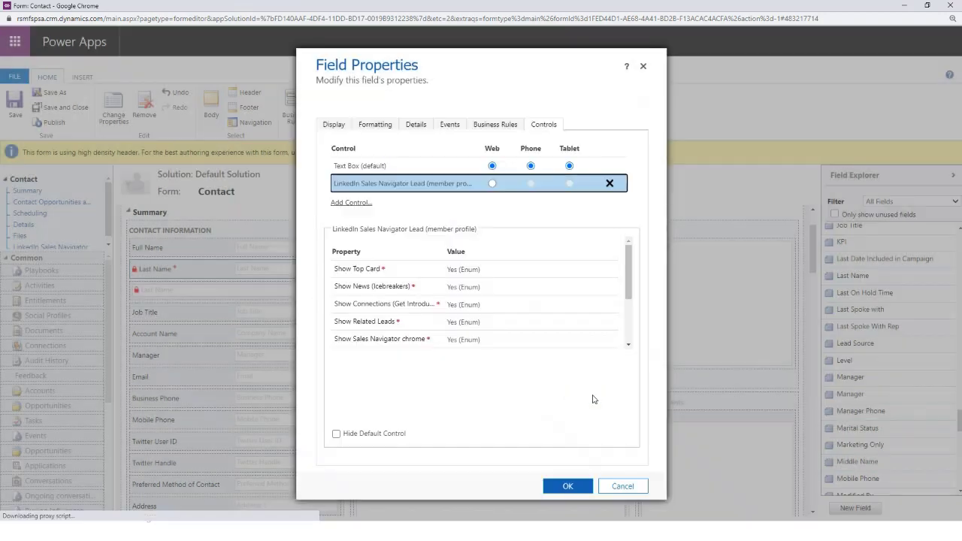
Use the member profile control for Web, with Show Top Card kept at Yes
click(492, 184)
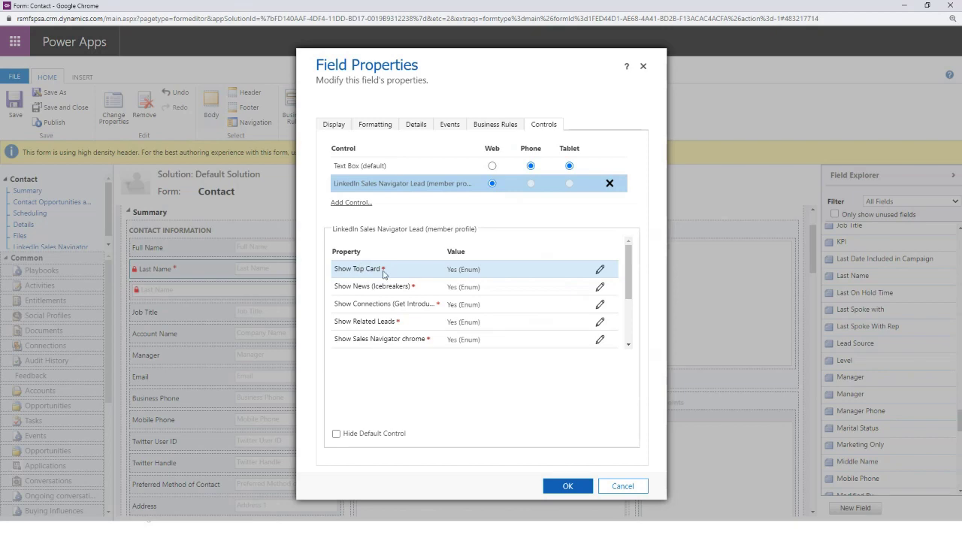
click(599, 272)
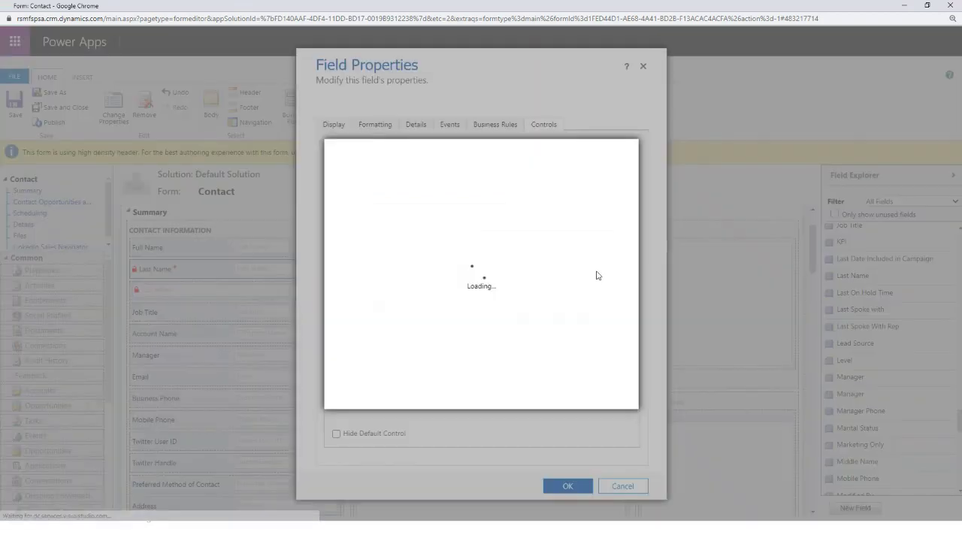
click(422, 227)
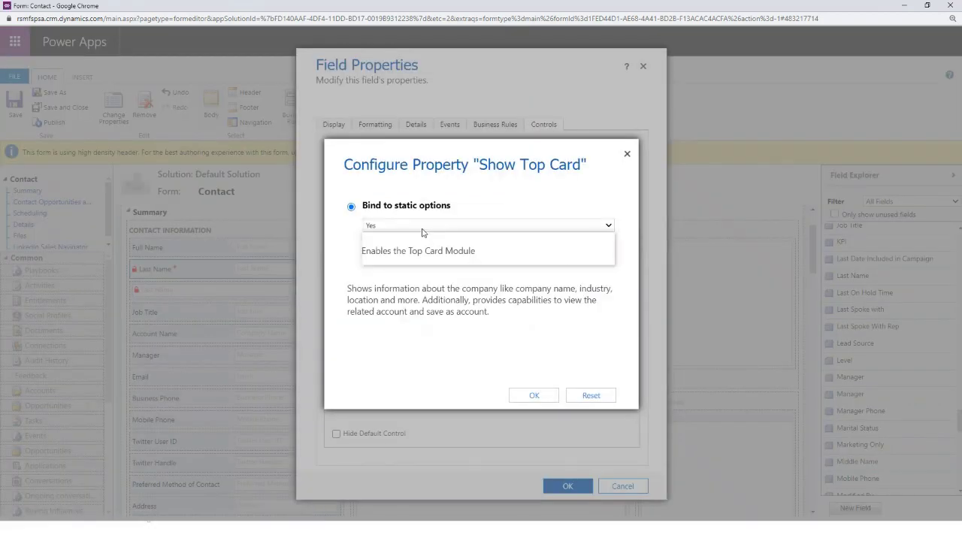
click(490, 195)
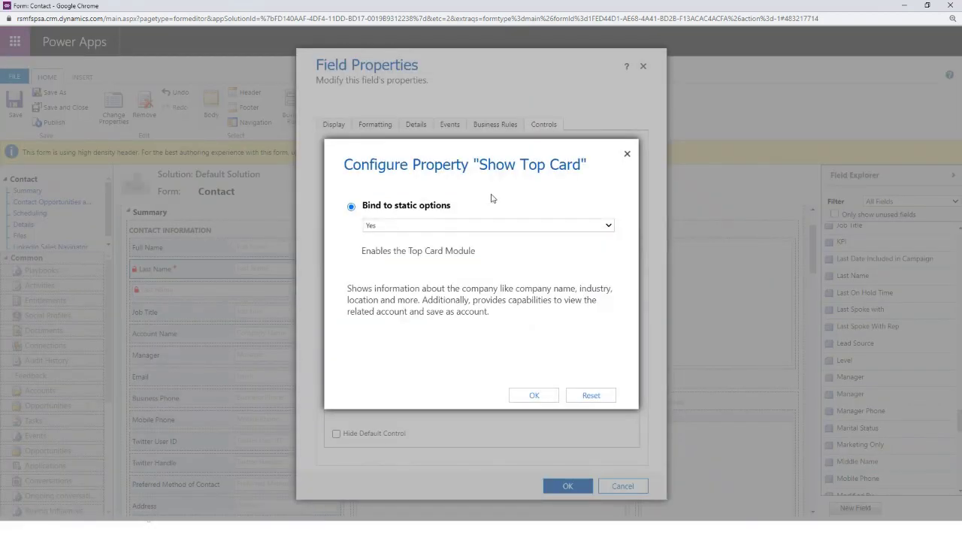
click(627, 155)
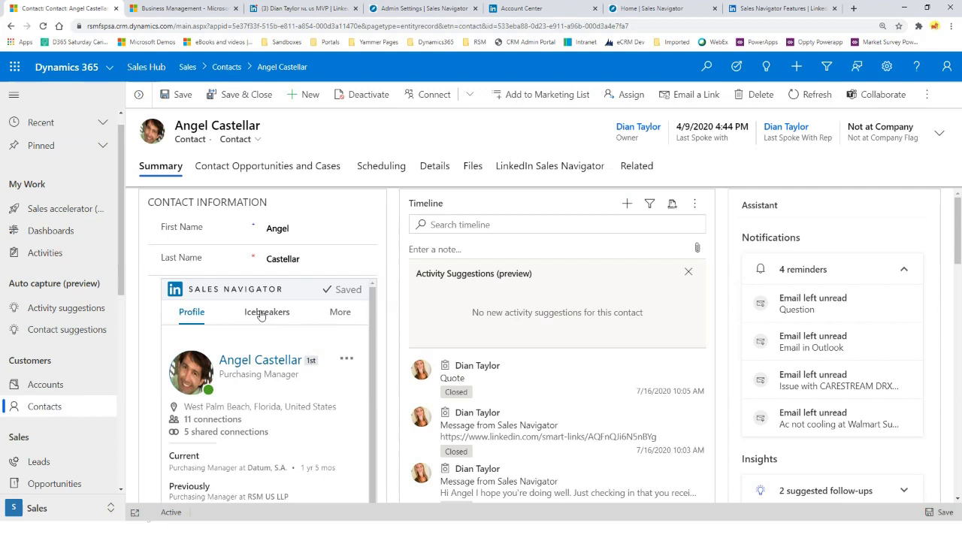
Check the contact's Sales Navigator card, then cancel the Last Name Field Properties dialog
click(338, 312)
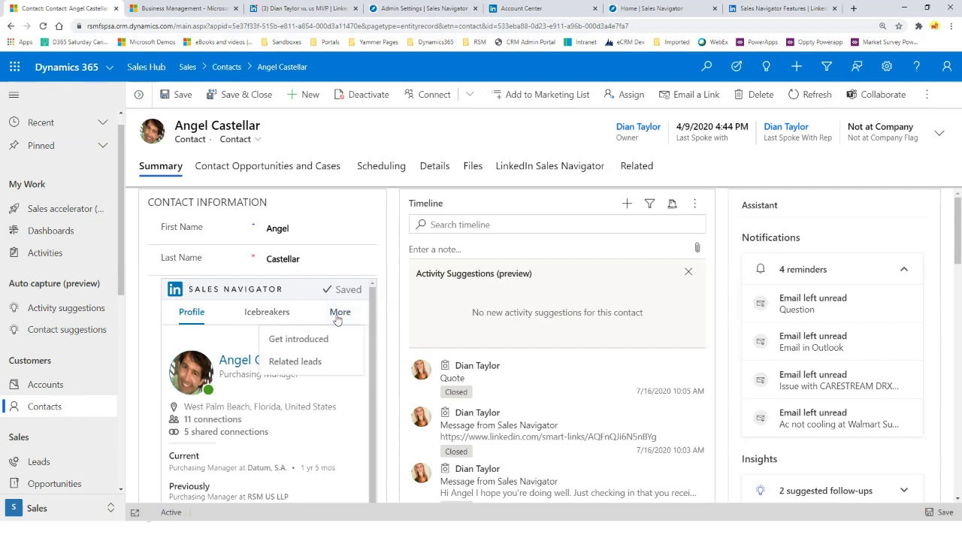
click(340, 254)
key(alt+Tab)
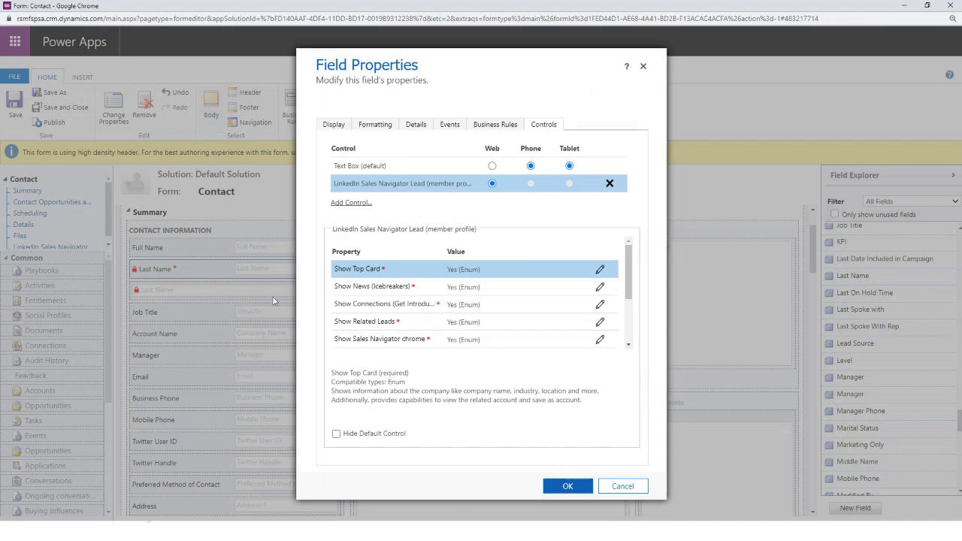
scroll(617, 311, down, 4)
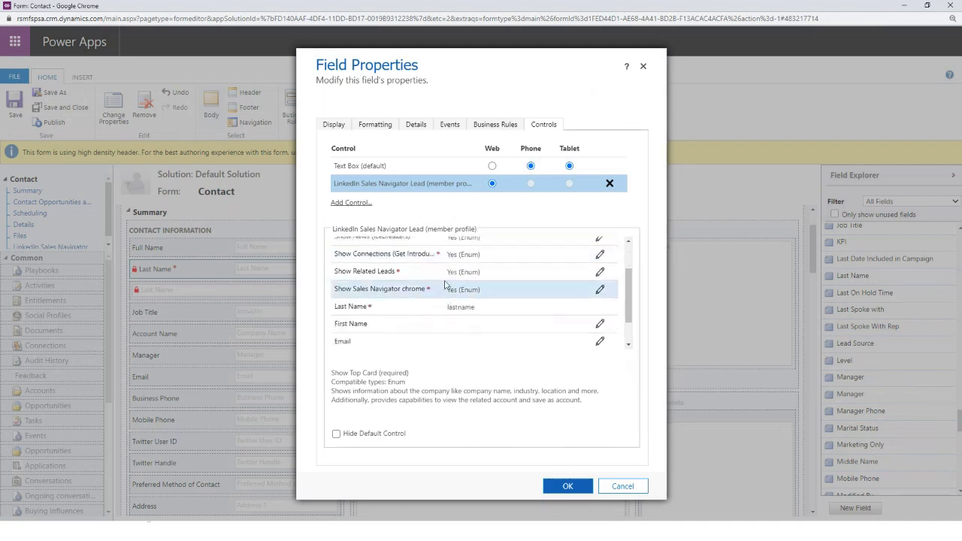
drag(628, 302, 629, 277)
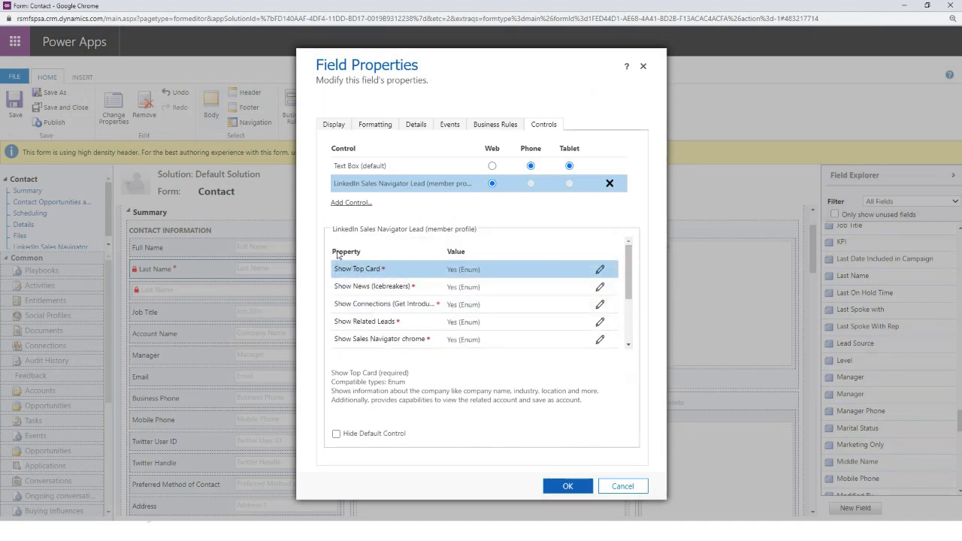
click(626, 486)
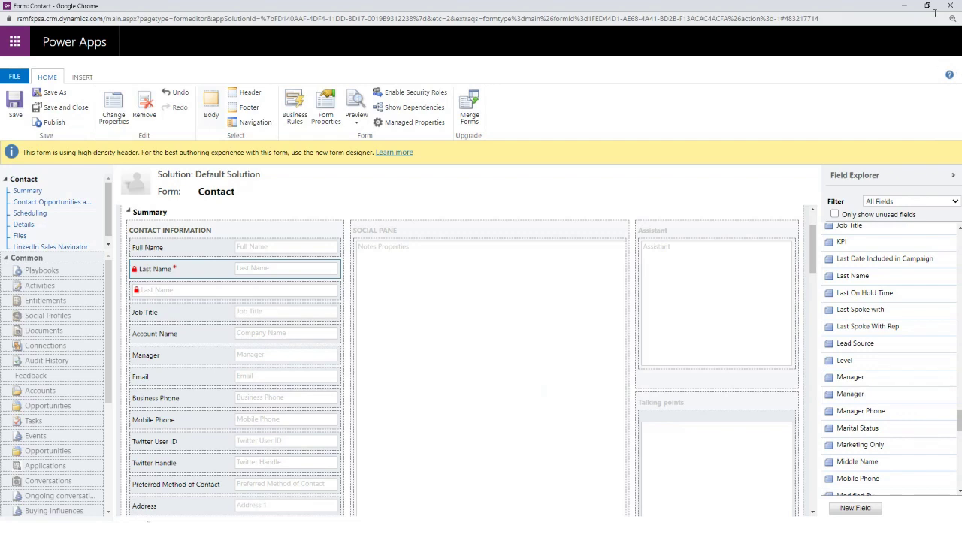
Review the LinkedIn Sales Navigator tab's default-visibility and phone settings, cancel, and return to the contact
scroll(443, 286, down, 8)
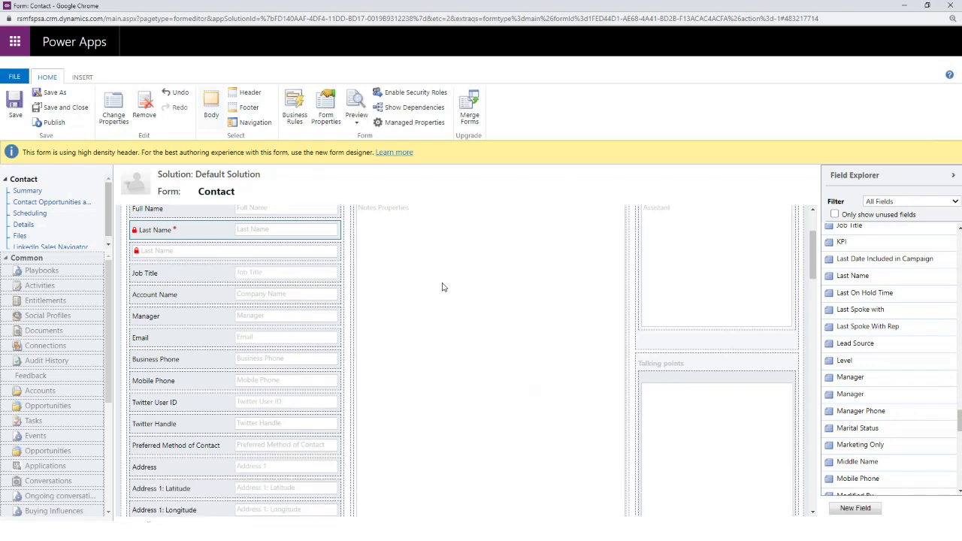
scroll(443, 288, down, 10)
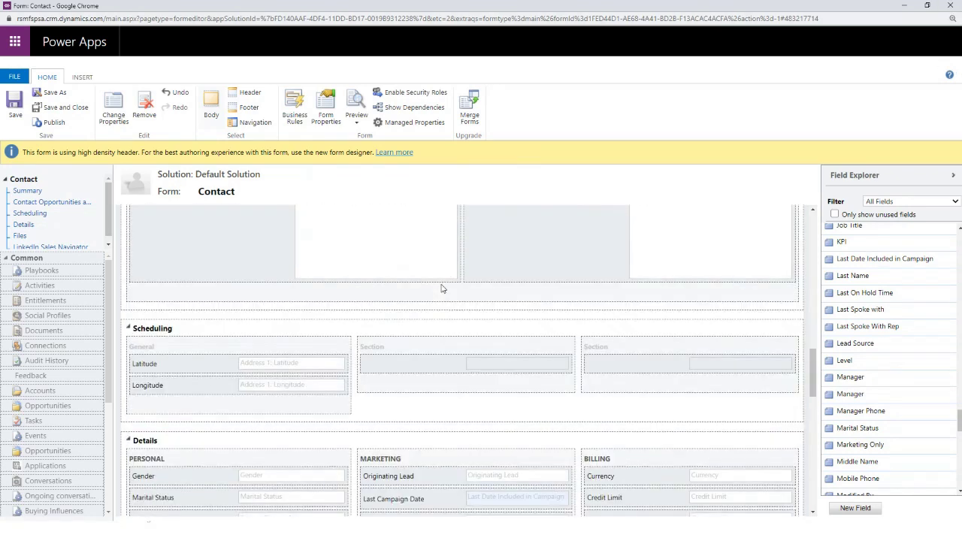
scroll(443, 290, down, 5)
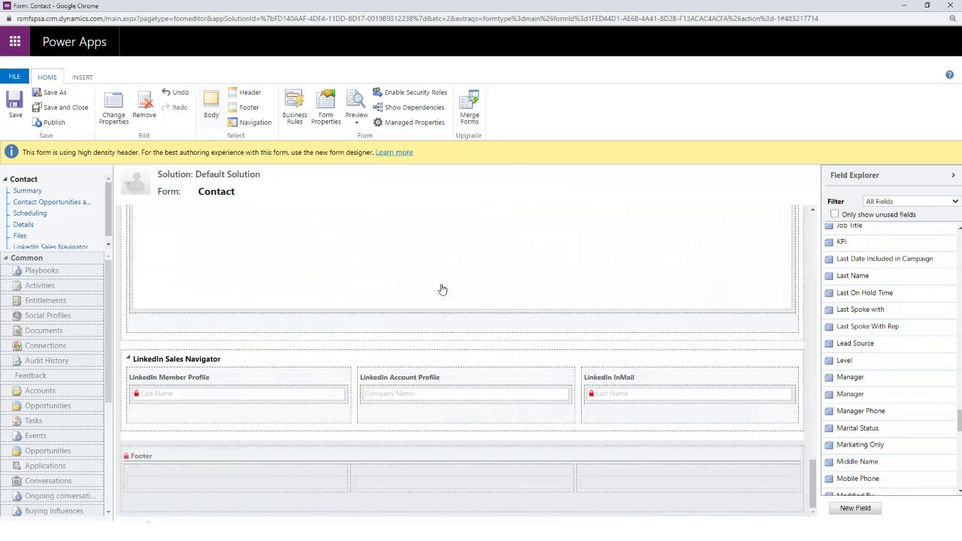
click(244, 362)
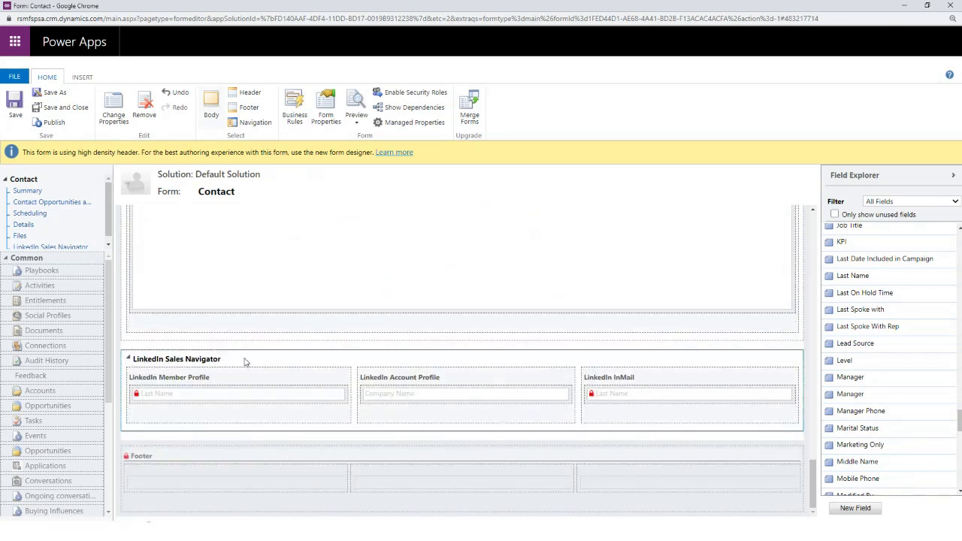
double_click(244, 362)
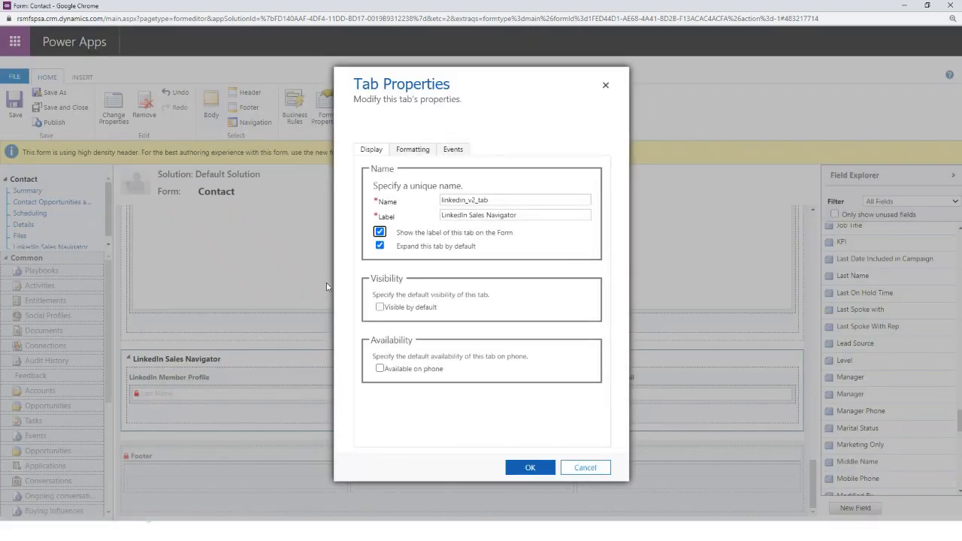
click(380, 308)
click(400, 370)
click(577, 469)
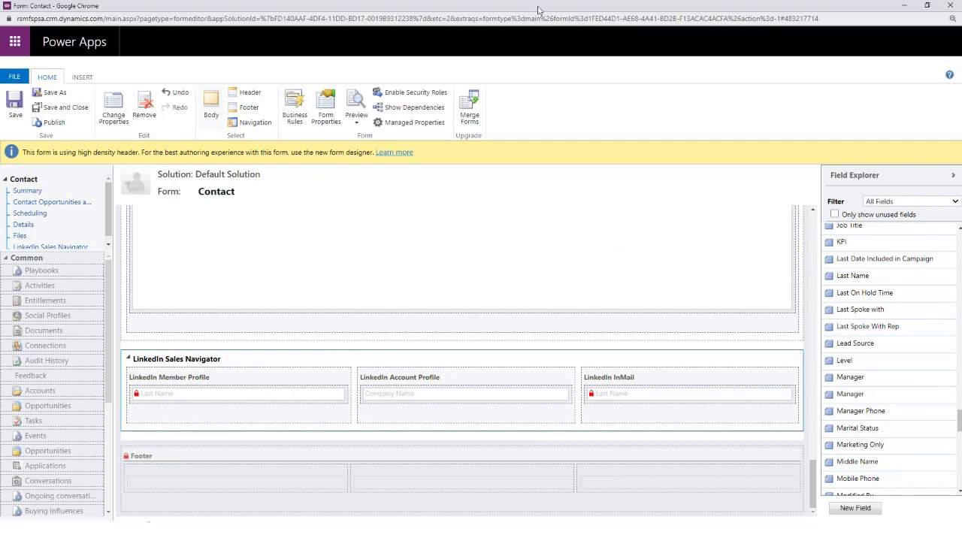
double_click(504, 9)
click(701, 4)
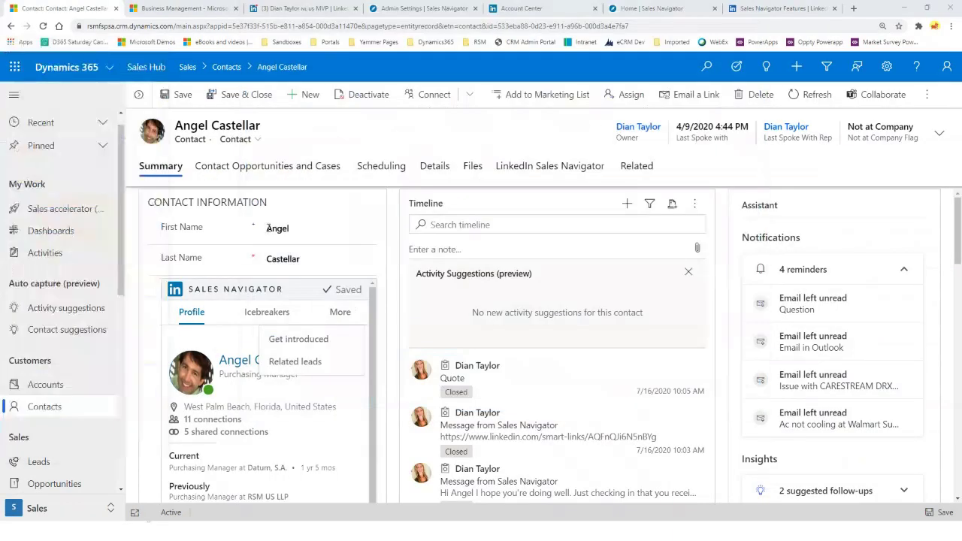
View the contact's LinkedIn Sales Navigator tab, then go back to the form editor
click(531, 167)
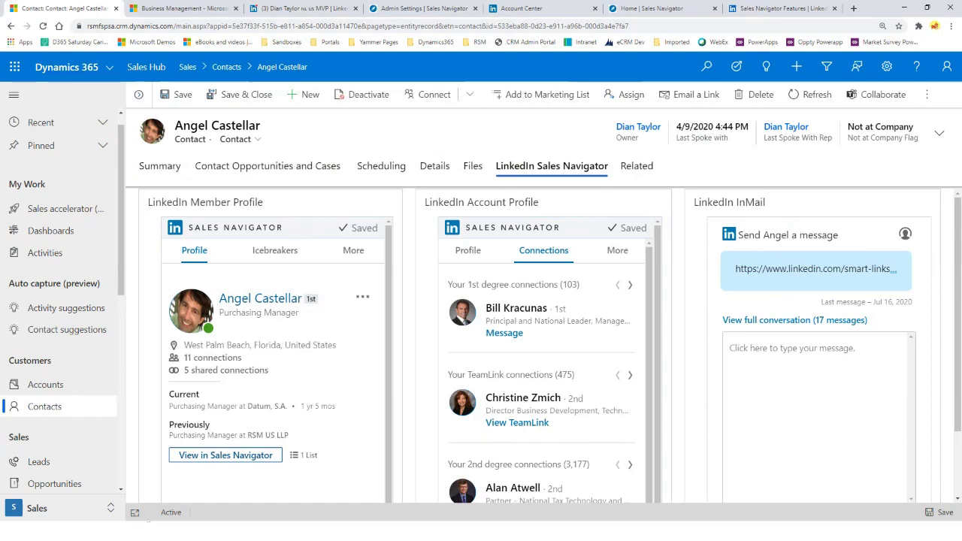
key(alt+Tab)
click(616, 30)
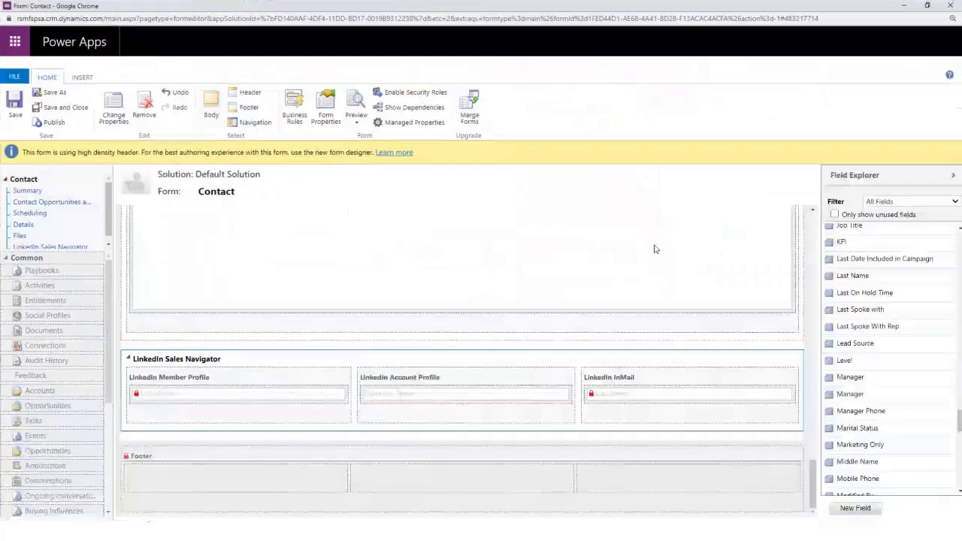
double_click(677, 393)
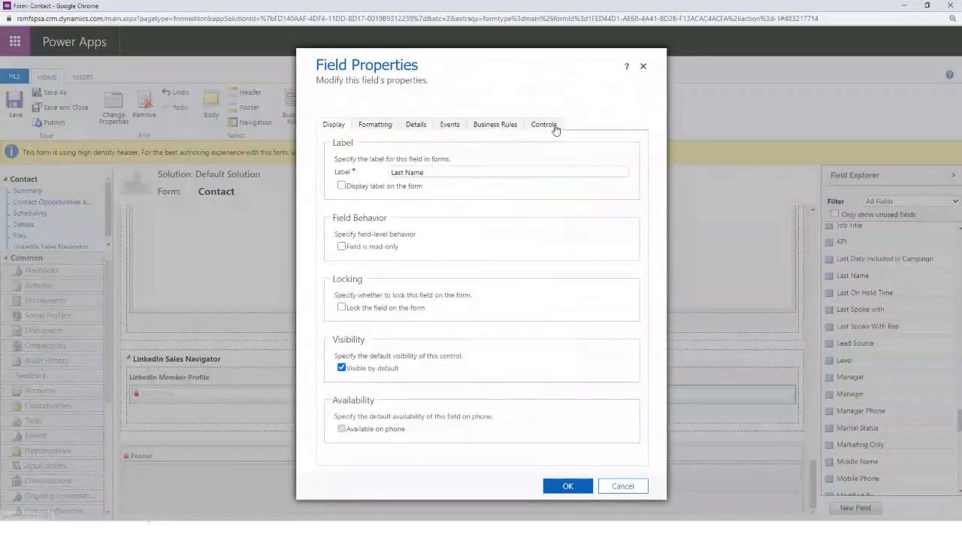
click(555, 128)
click(422, 186)
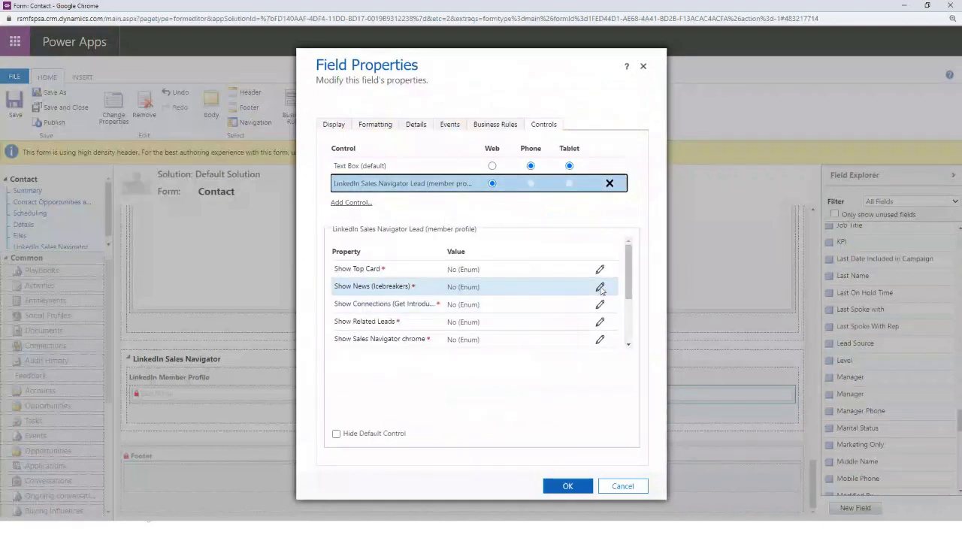
drag(630, 277, 635, 312)
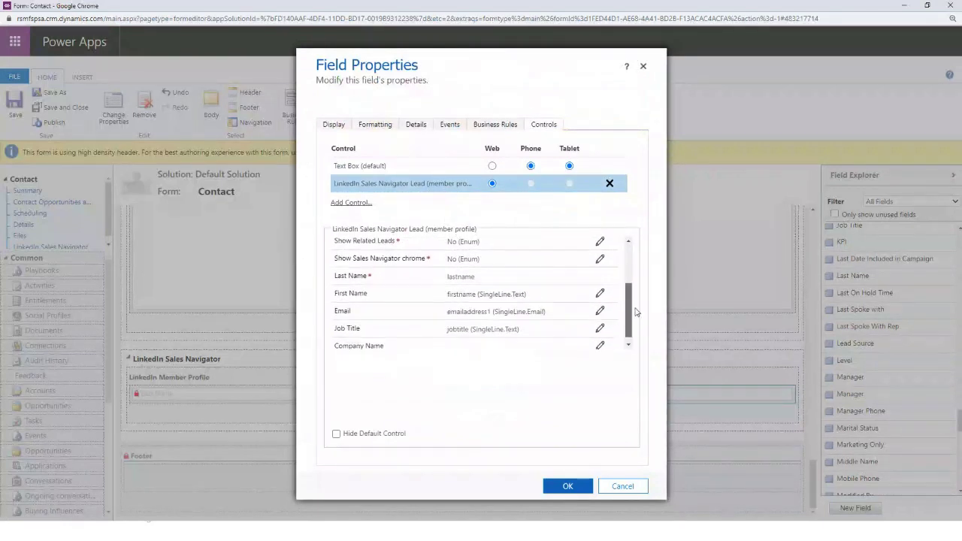
scroll(481, 290, up, 5)
scroll(468, 306, down, 3)
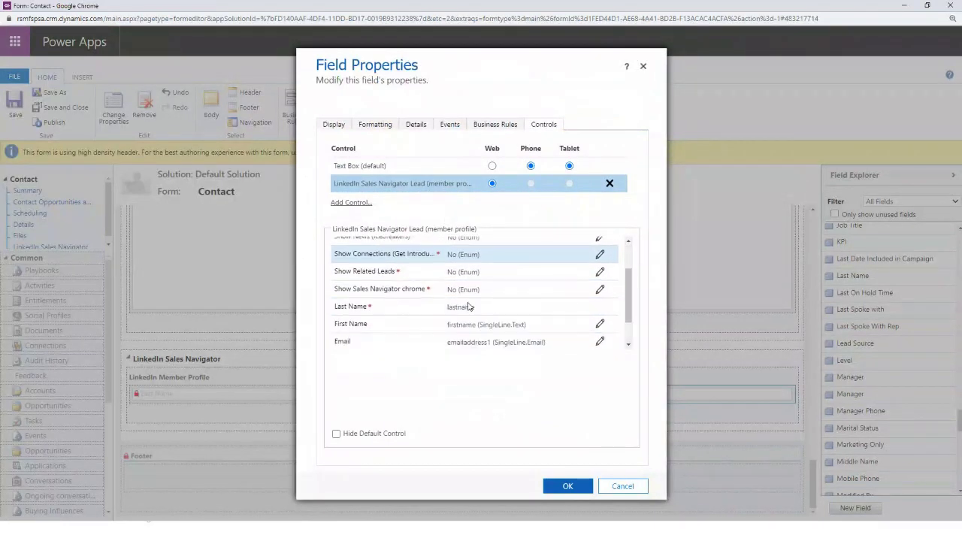
scroll(468, 307, down, 2)
click(633, 488)
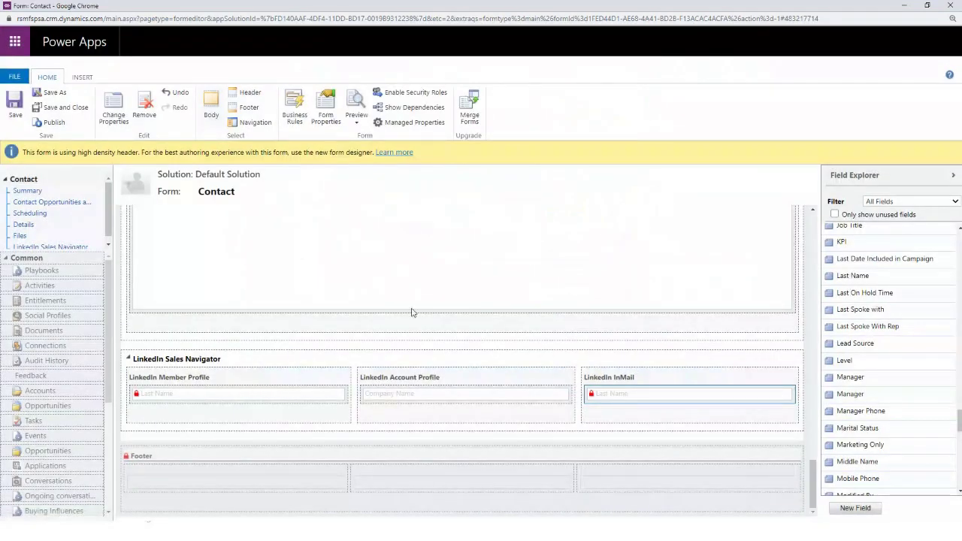
Flag the matched LinkedIn profile as Not the right person, search, and match the correct one
click(906, 6)
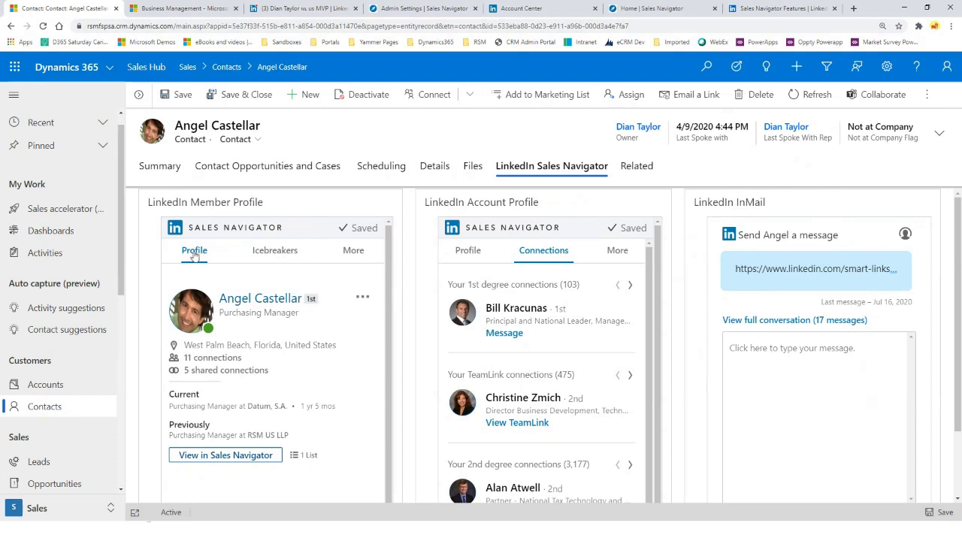
click(364, 299)
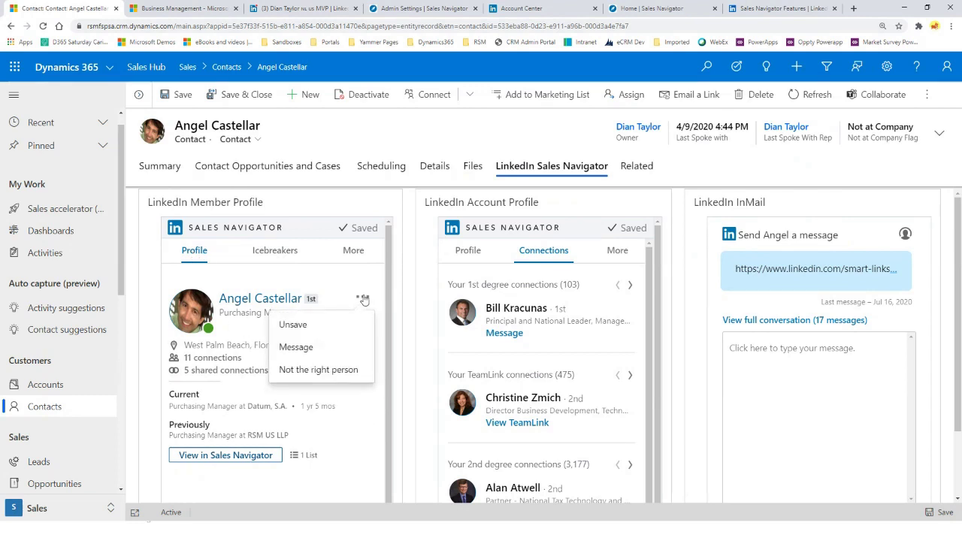
click(302, 371)
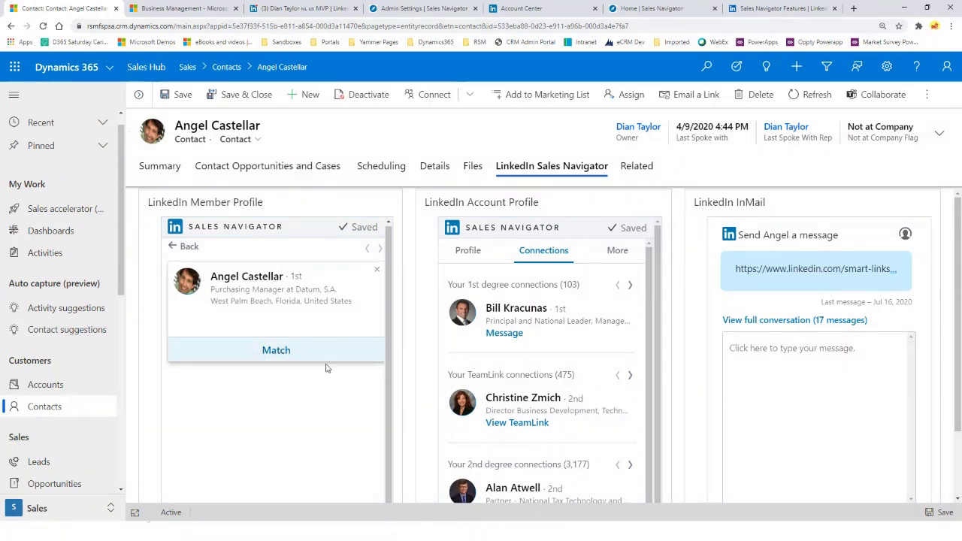
click(276, 353)
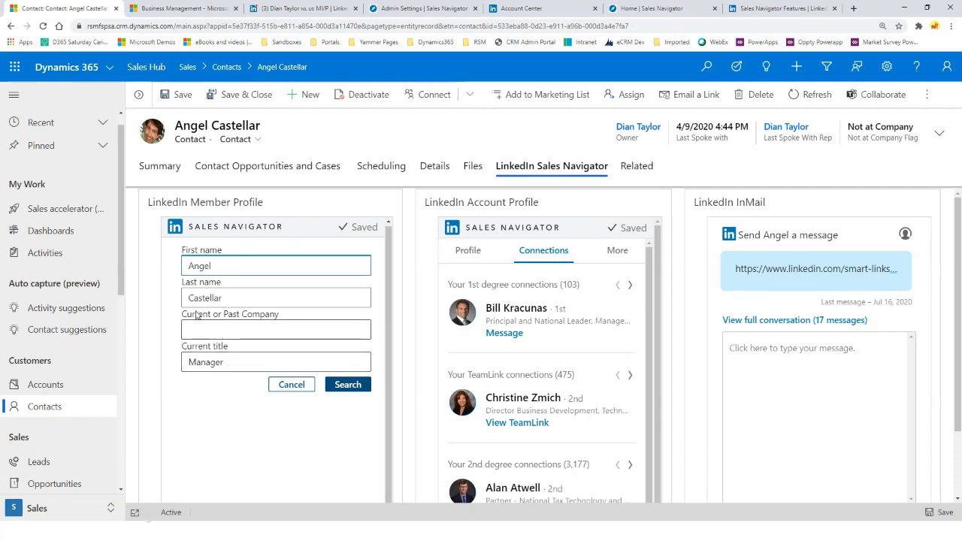
click(348, 385)
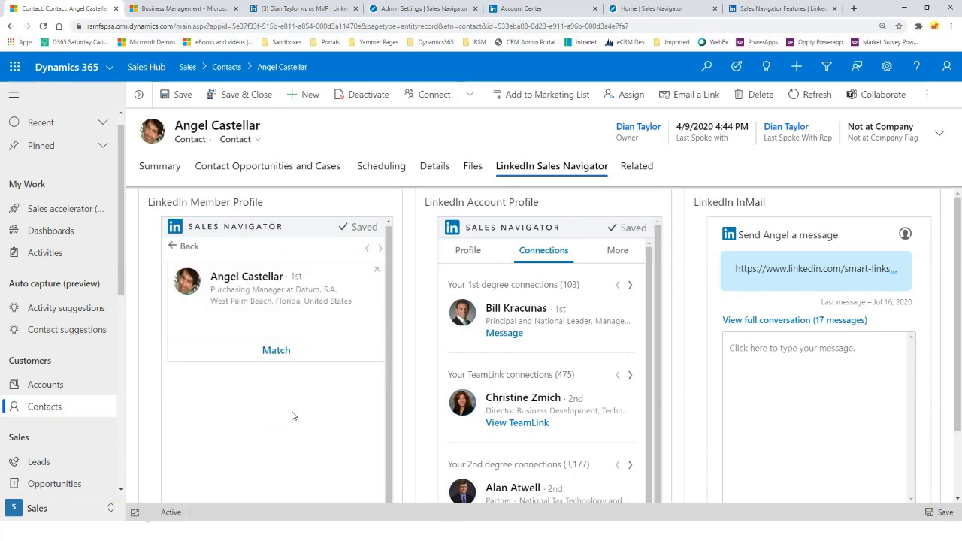
click(268, 354)
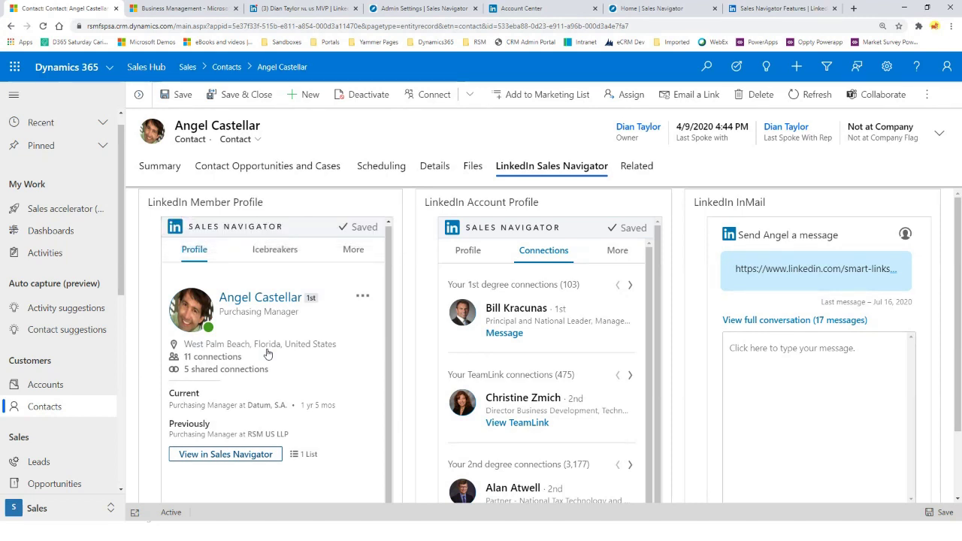
Browse the contact's Icebreakers highlights, then use More > Get introduced to list shared connections
click(265, 249)
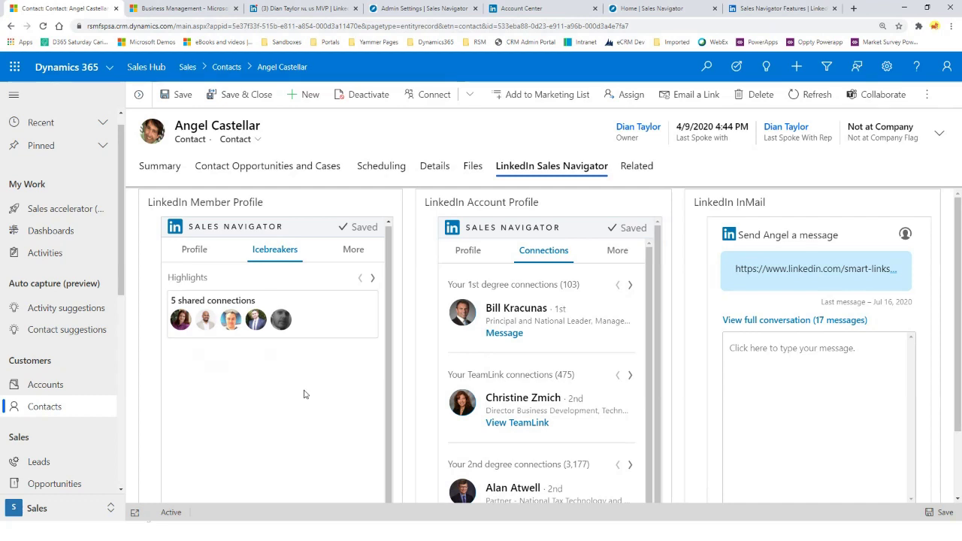
click(372, 278)
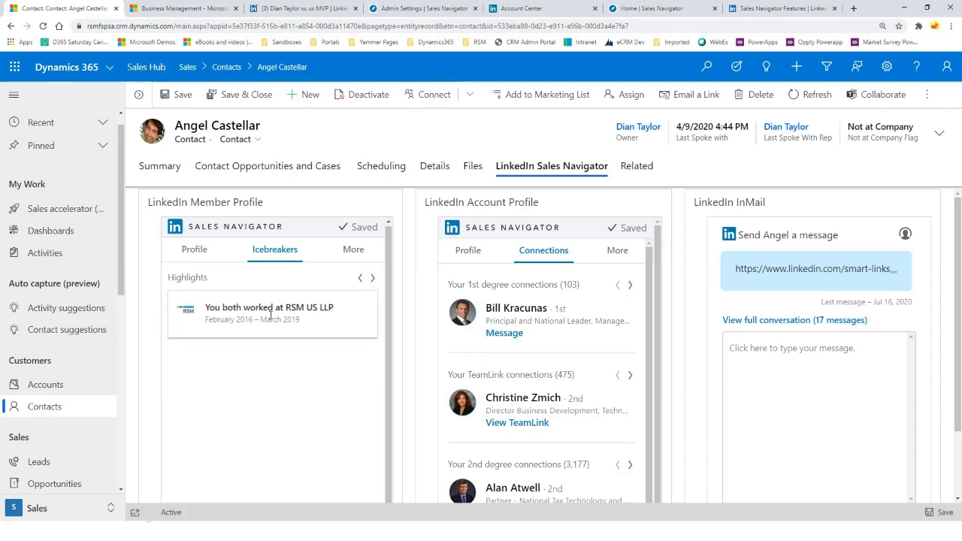
click(373, 278)
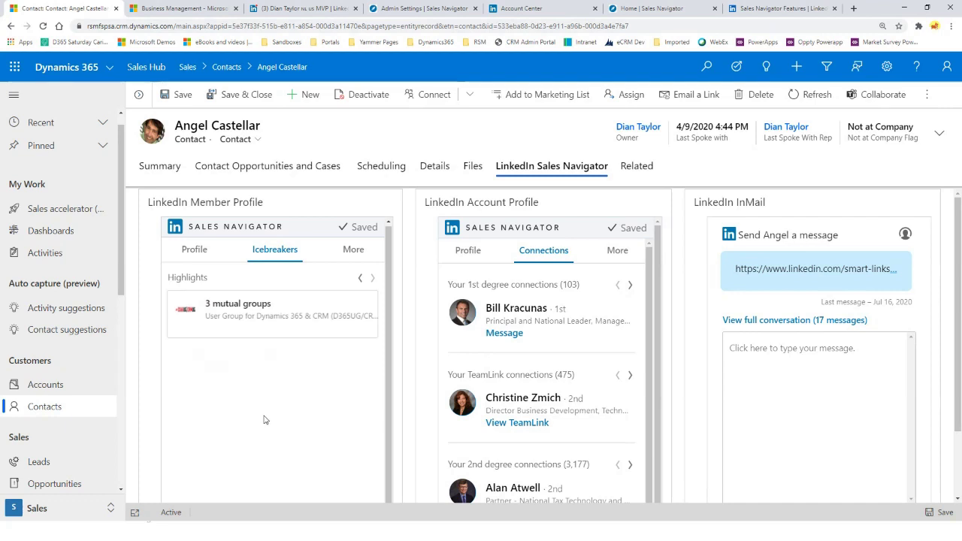
click(354, 251)
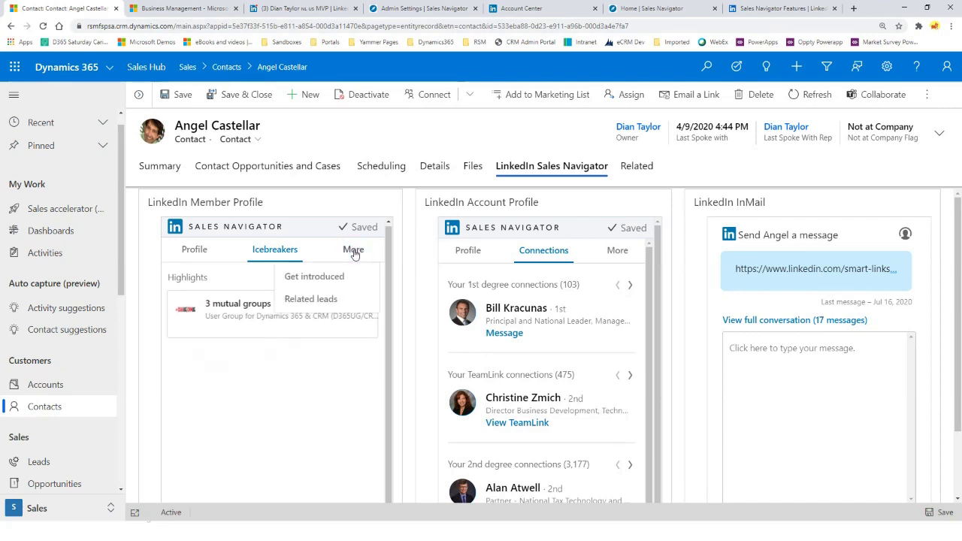
click(336, 276)
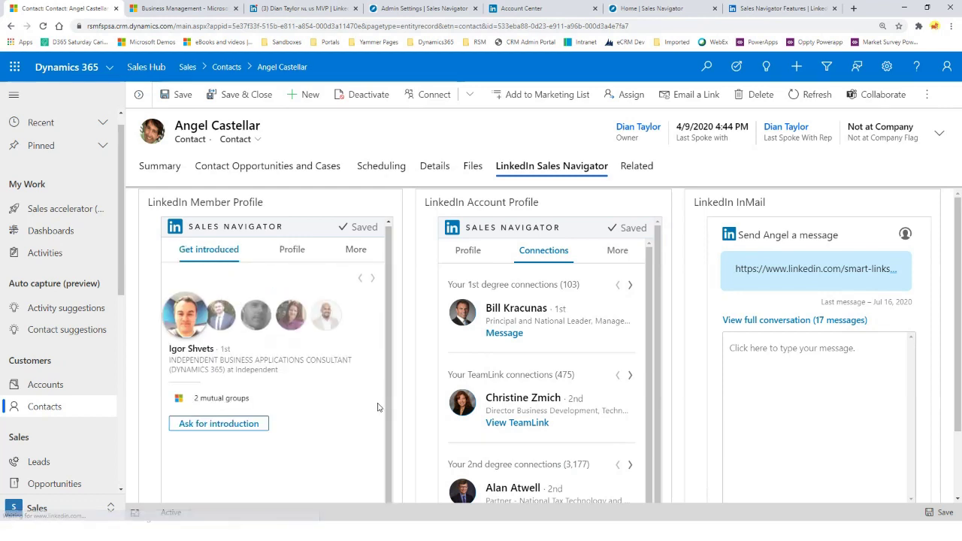
mouse_move(201, 322)
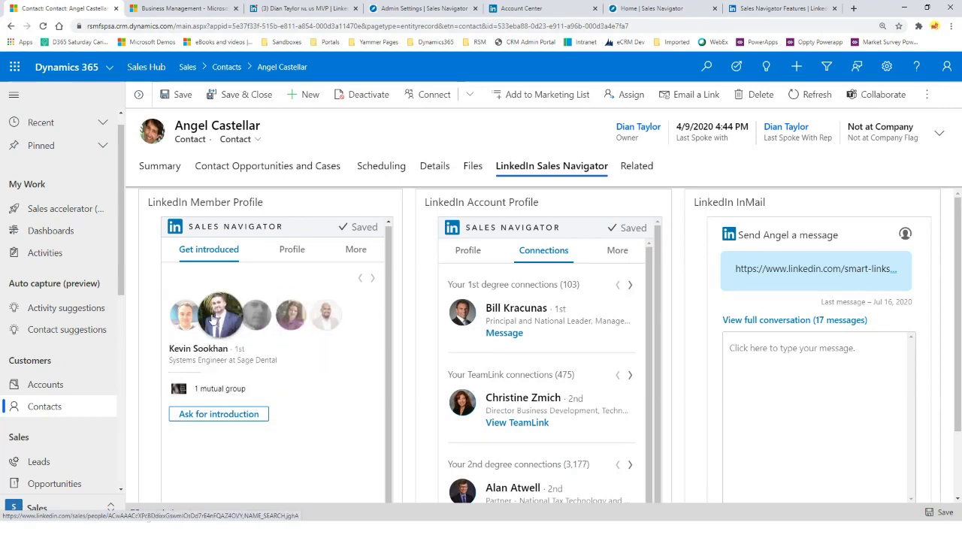
Open a shared connection's profile, request an introduction, then close the message and Inbox tabs
click(284, 319)
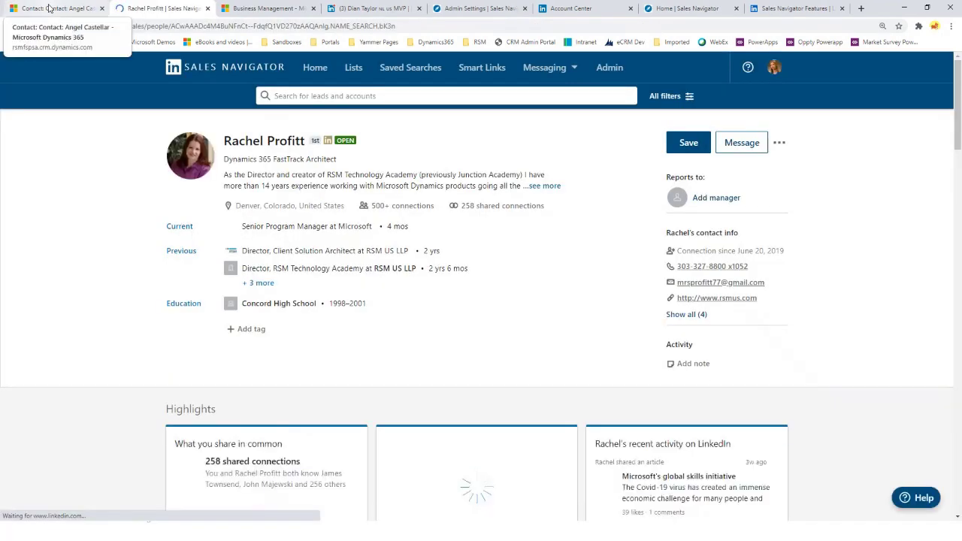
click(49, 8)
click(225, 416)
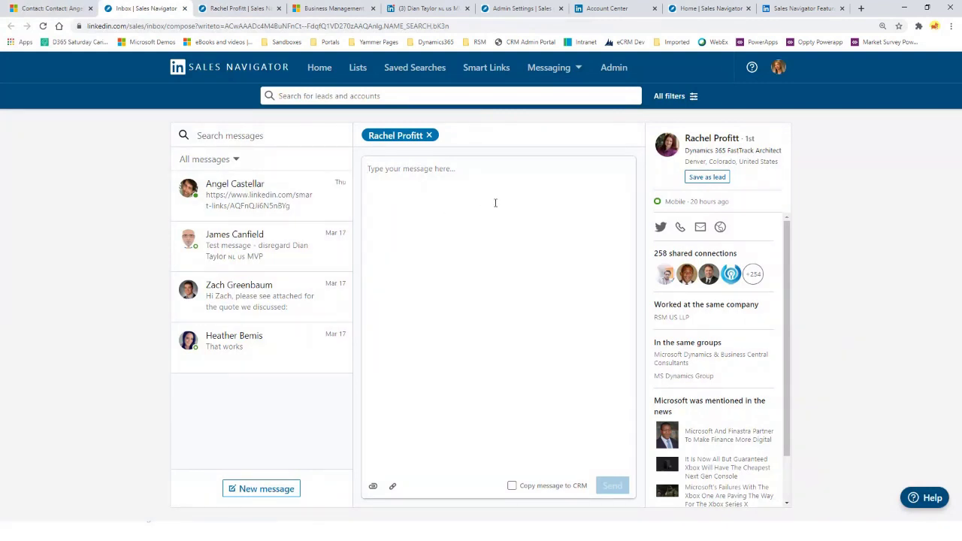
click(279, 9)
click(184, 8)
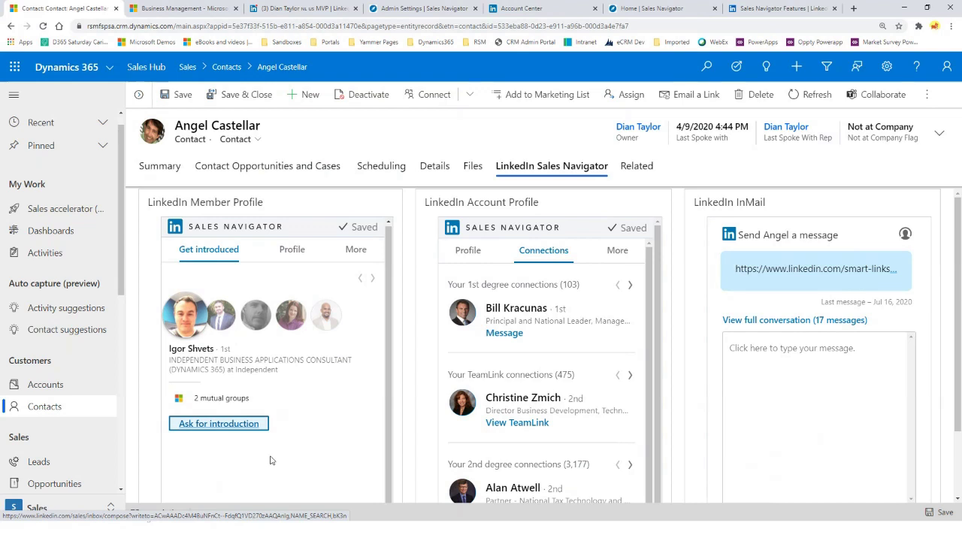
Show the contact's Related leads, then view the RSM US LLP company profile in Account Profile
key(alt+Tab)
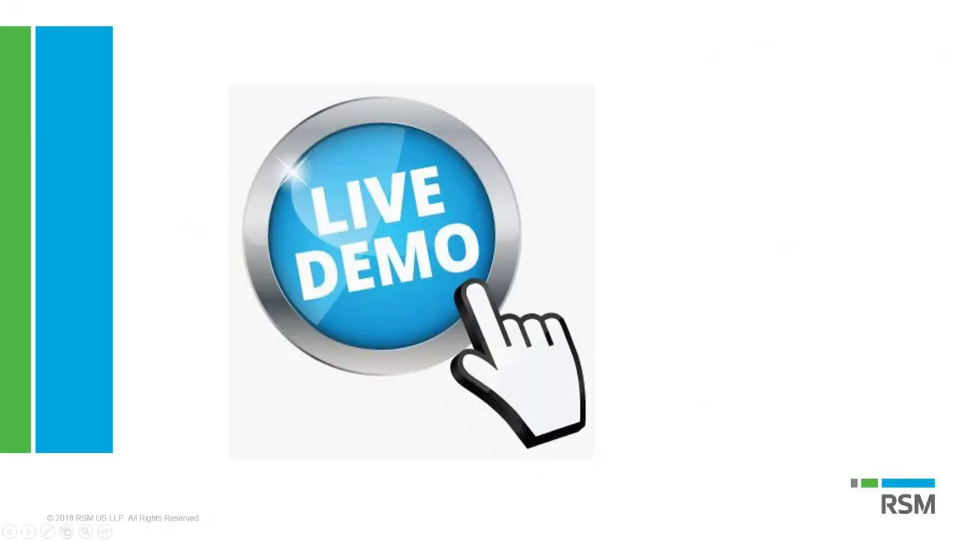
key(alt+Tab)
click(352, 251)
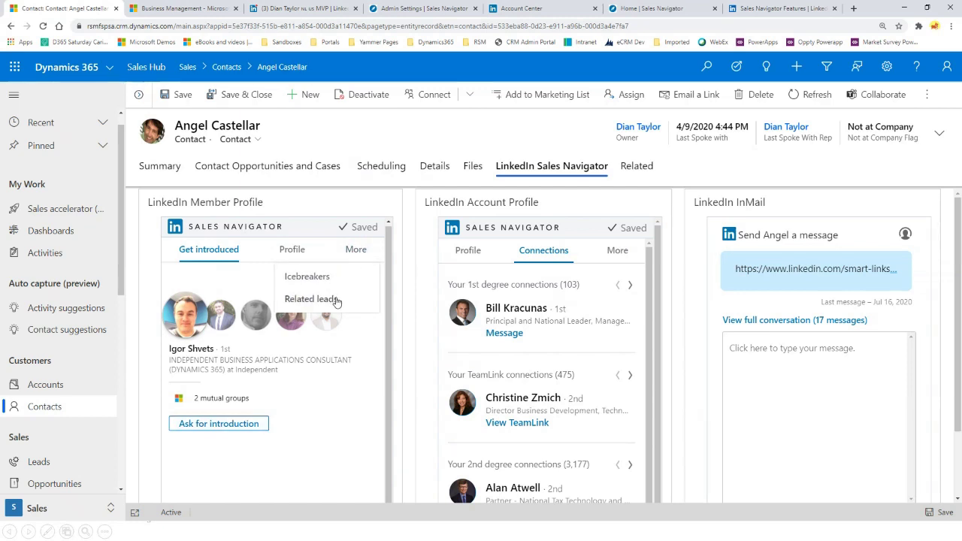
click(335, 300)
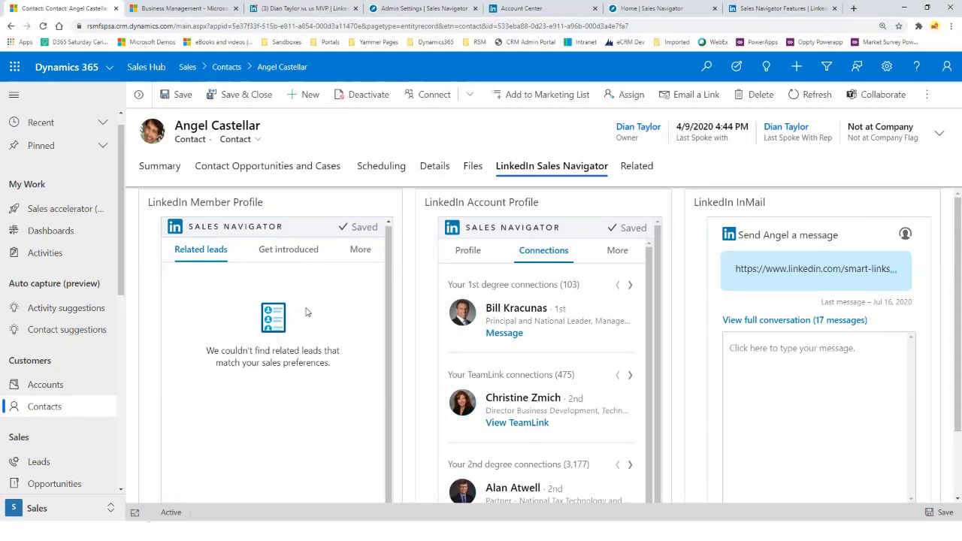
click(468, 251)
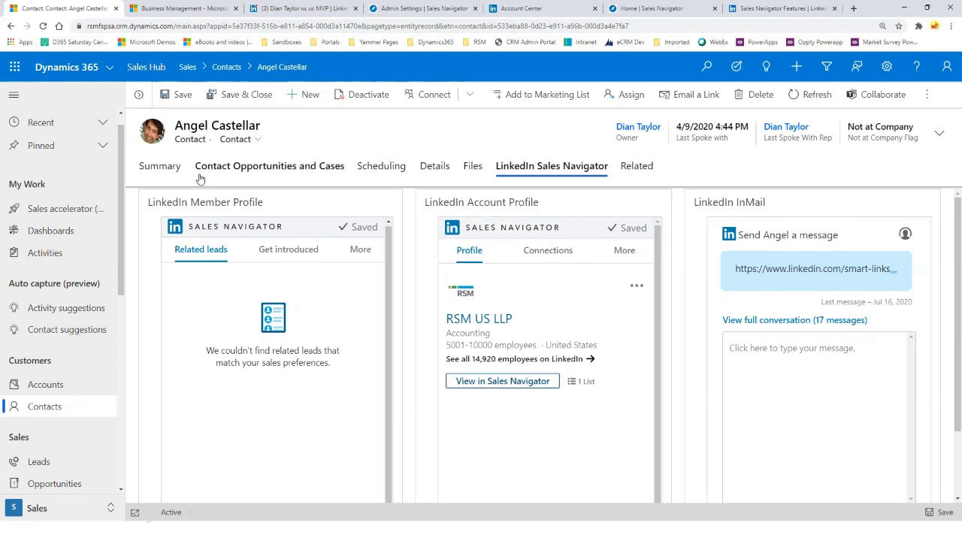
click(161, 167)
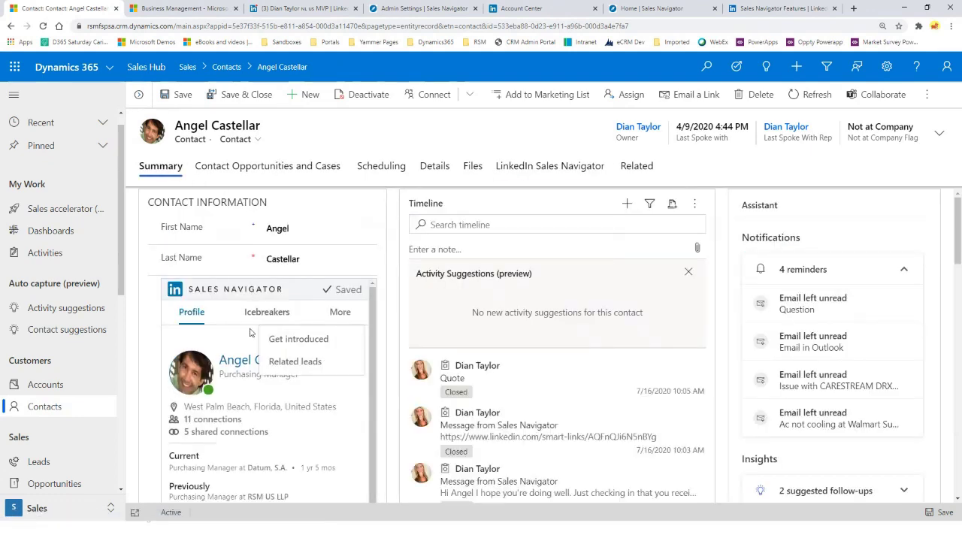
scroll(251, 421, down, 5)
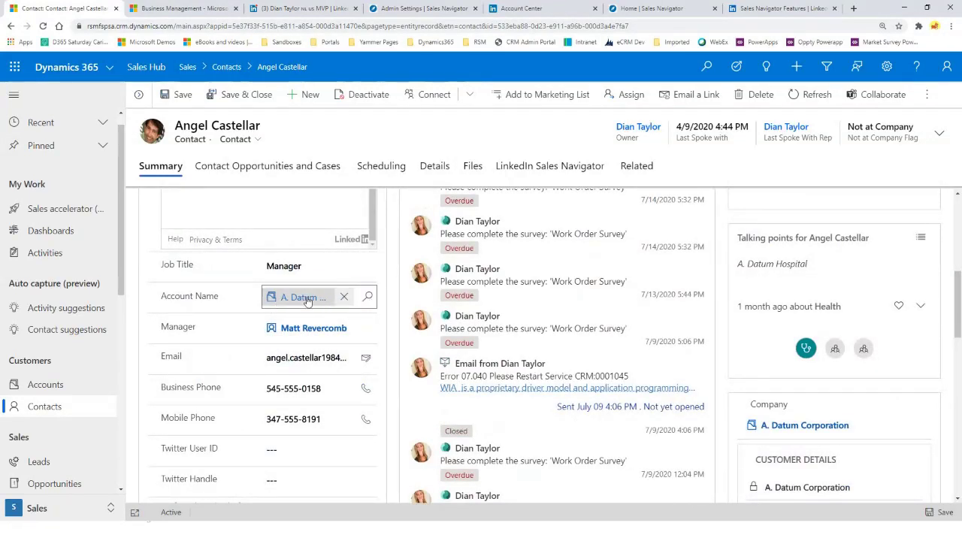
scroll(293, 301, up, 5)
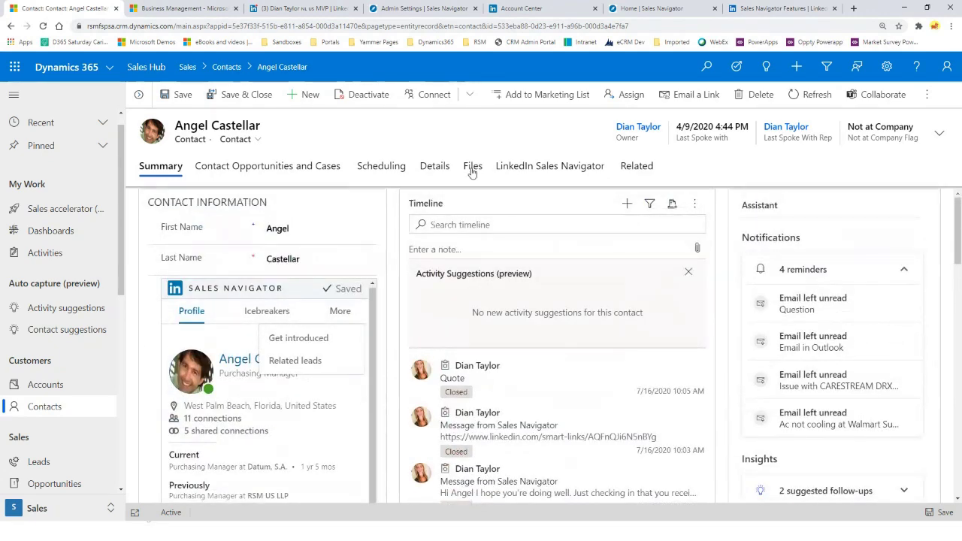
click(513, 167)
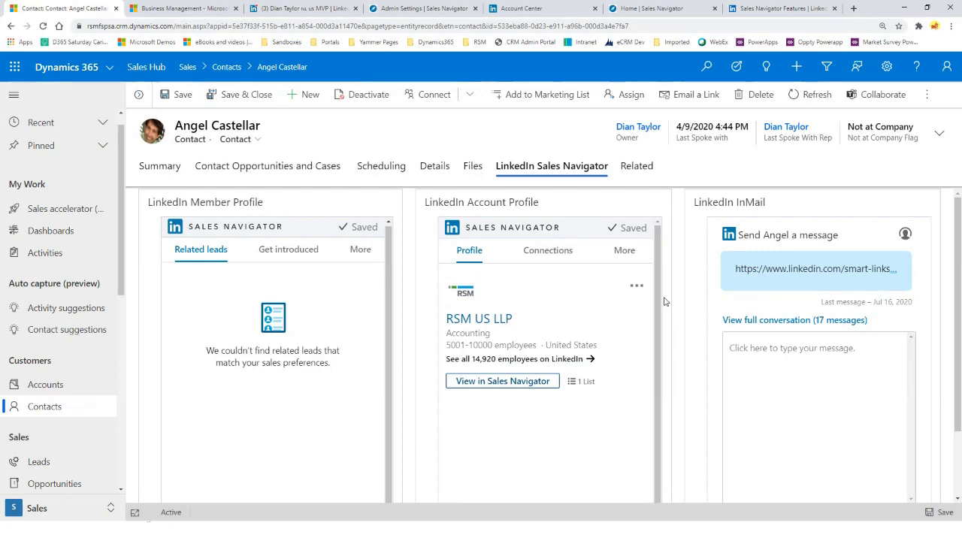
Check RSM US LLP's account options and highlight the contact's Not at Company flag
click(638, 286)
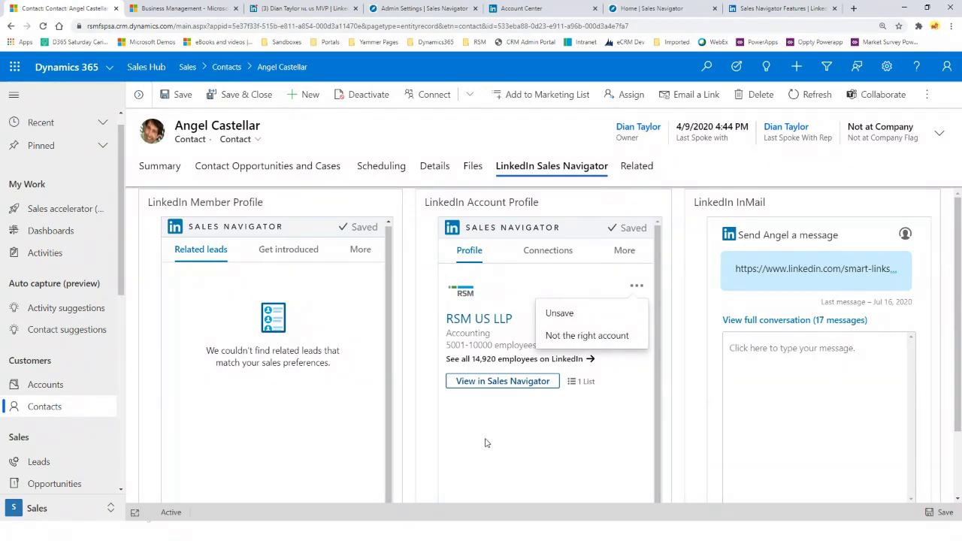
click(565, 475)
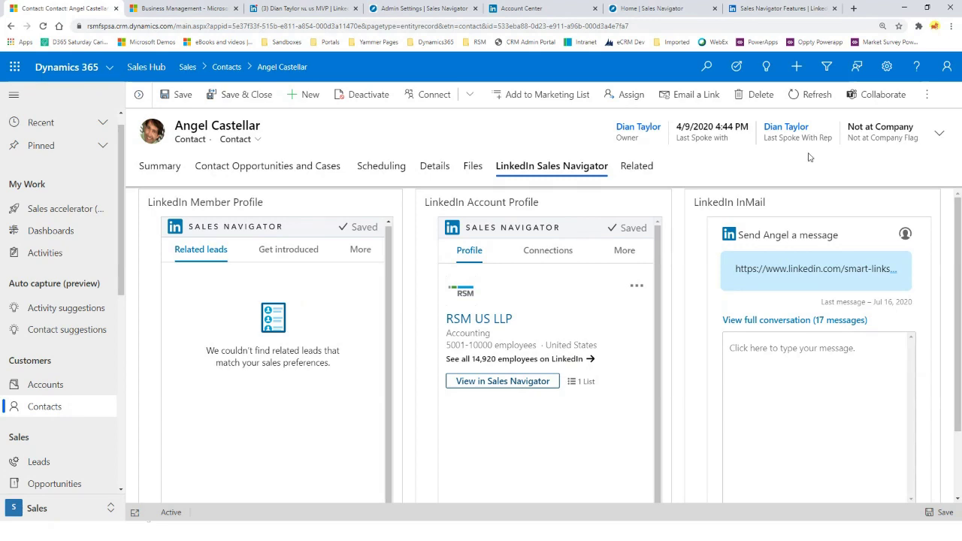
drag(914, 128, 847, 127)
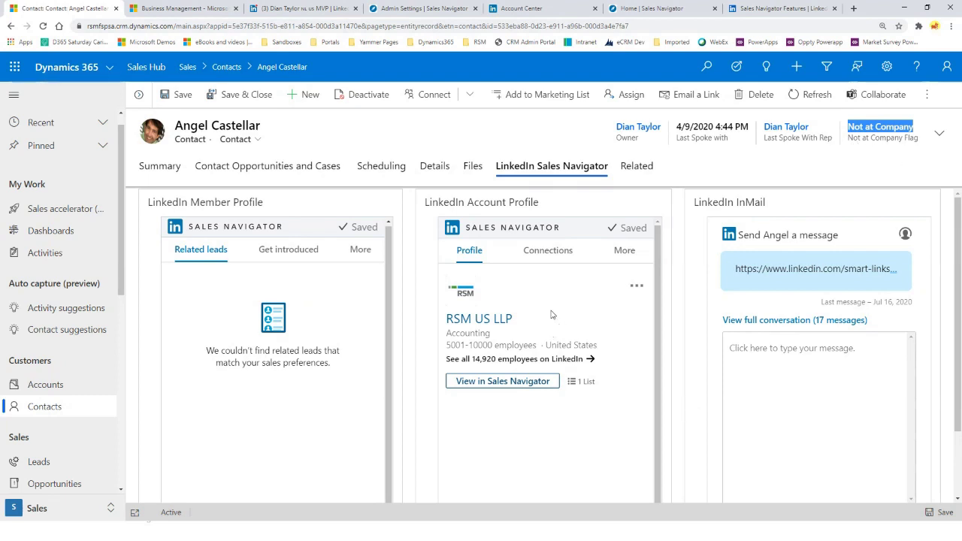
View the contact's connections at RSM US LLP, then switch the Account Profile to News
click(547, 253)
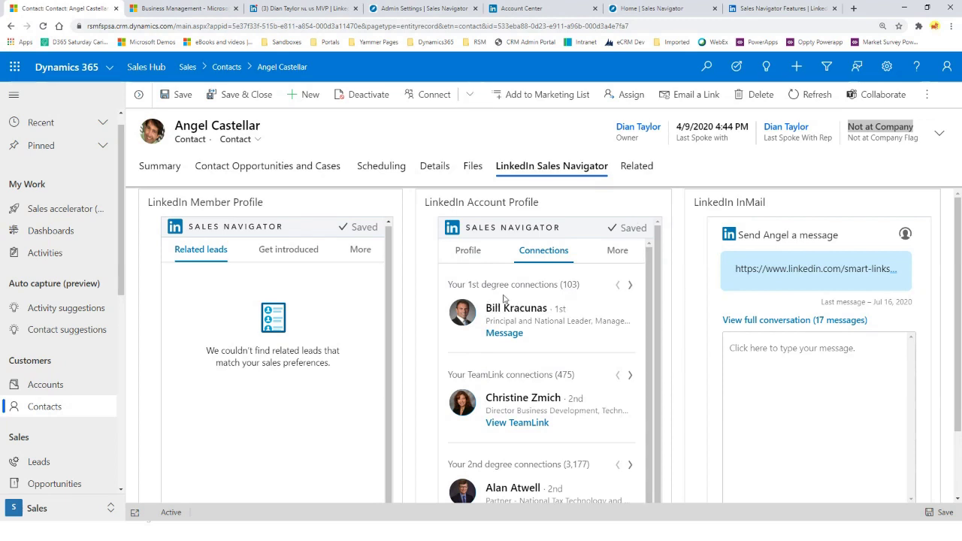
scroll(570, 286, down, 1)
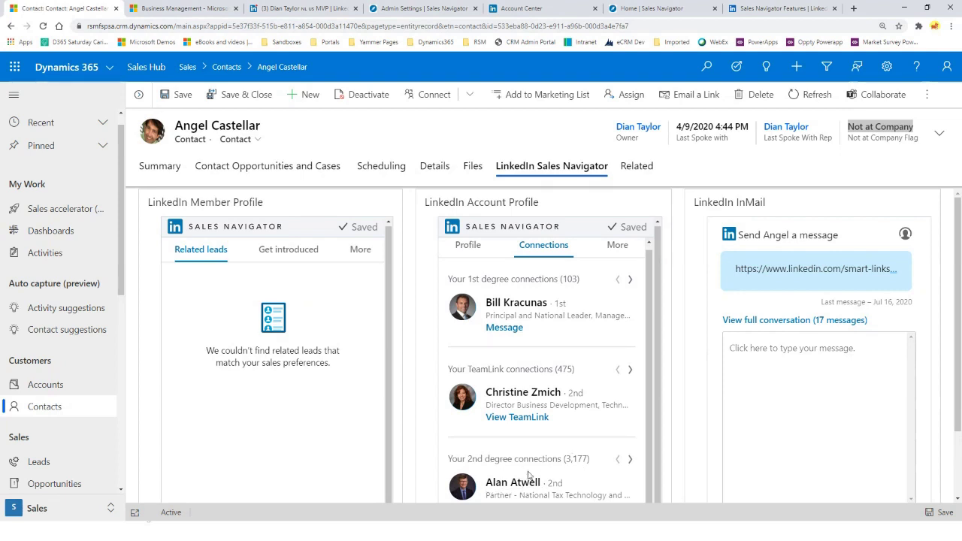
click(615, 247)
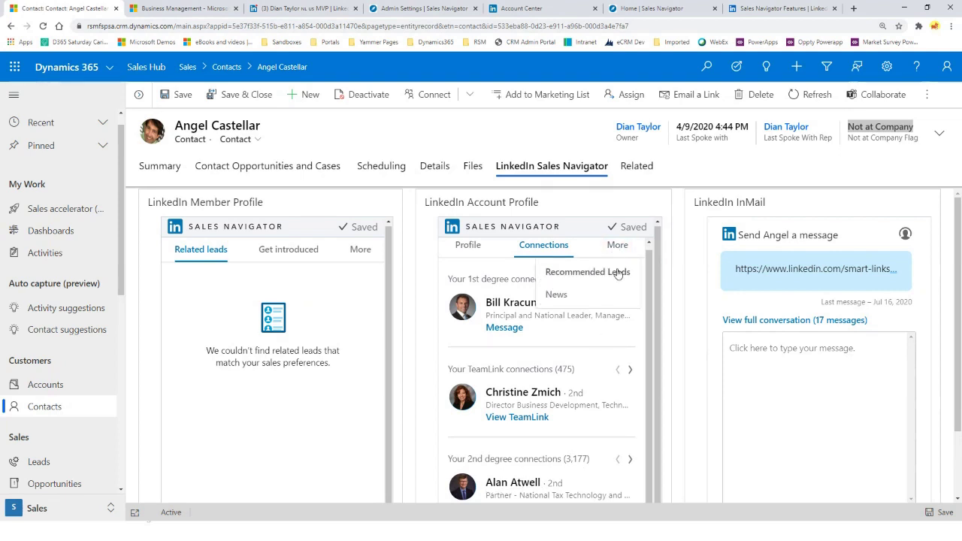
click(557, 294)
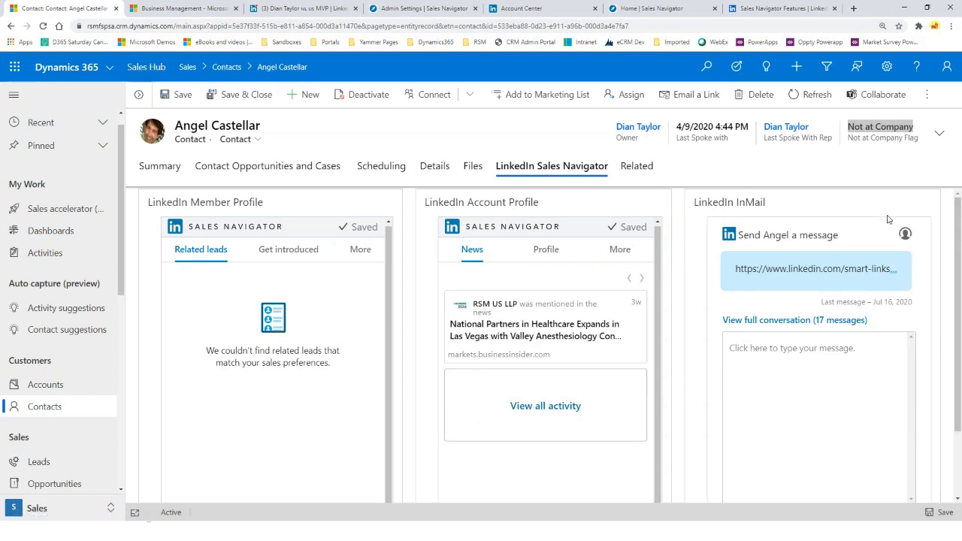
Send the InMail 'Hey how are you doing? I hope all is well' with a CRM copy
click(750, 351)
text(Hey)
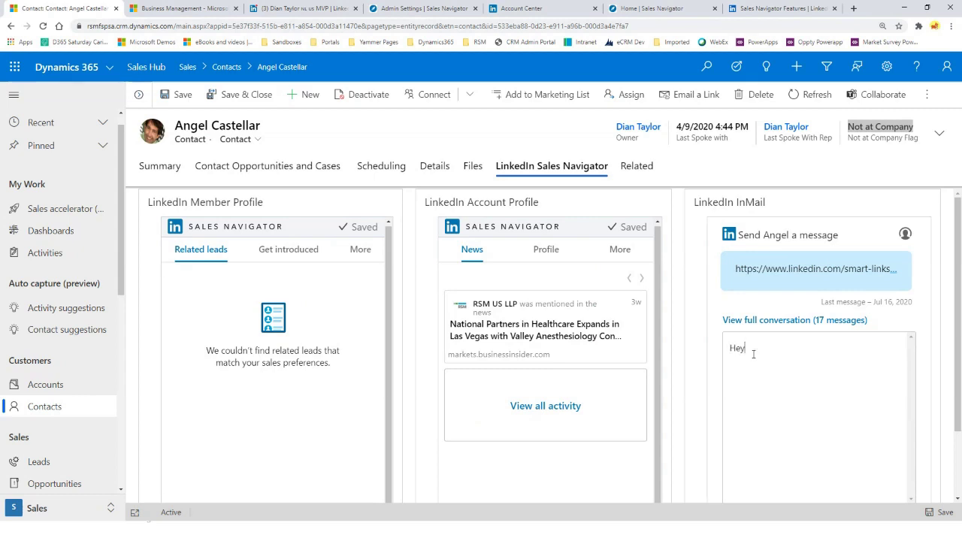
text( how are you doing? I hope all i)
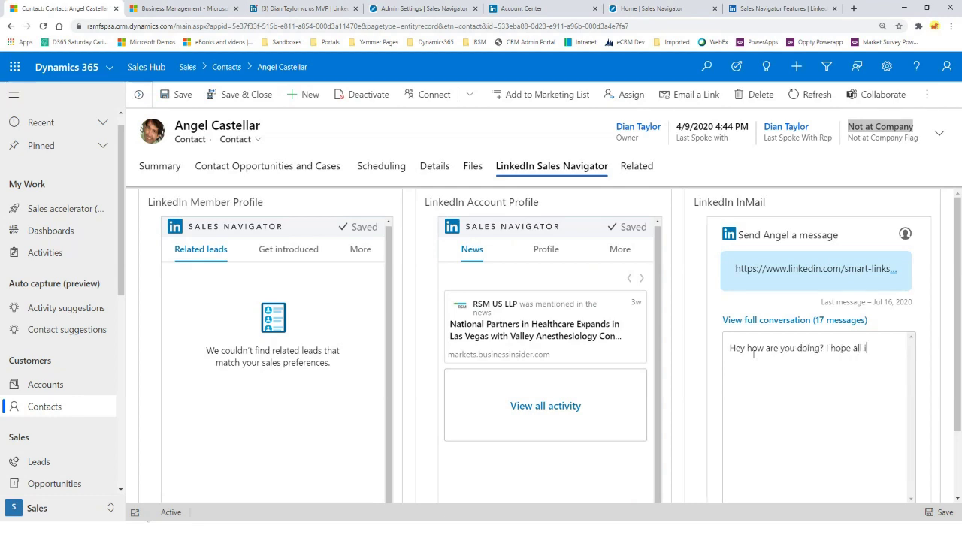
text(s well)
scroll(833, 317, down, 1)
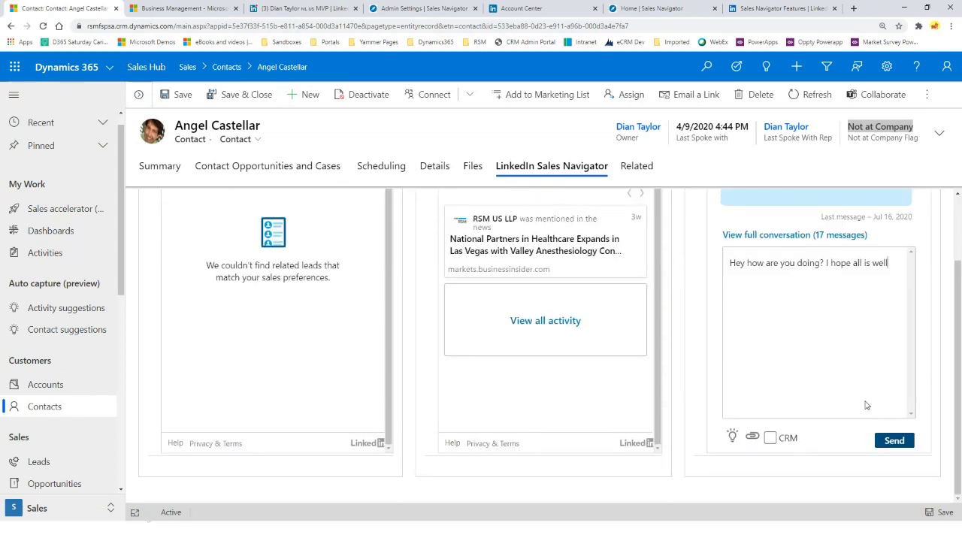
click(771, 438)
click(902, 444)
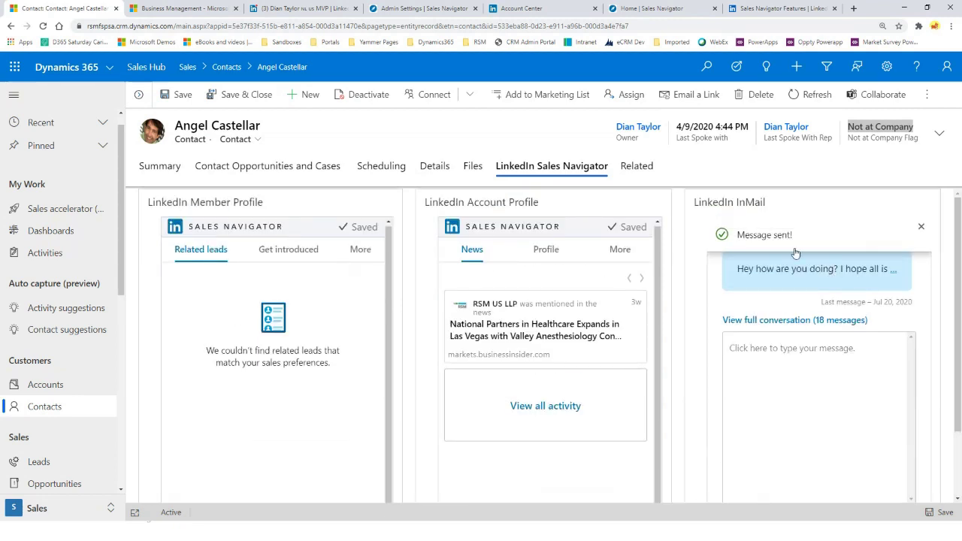
click(147, 165)
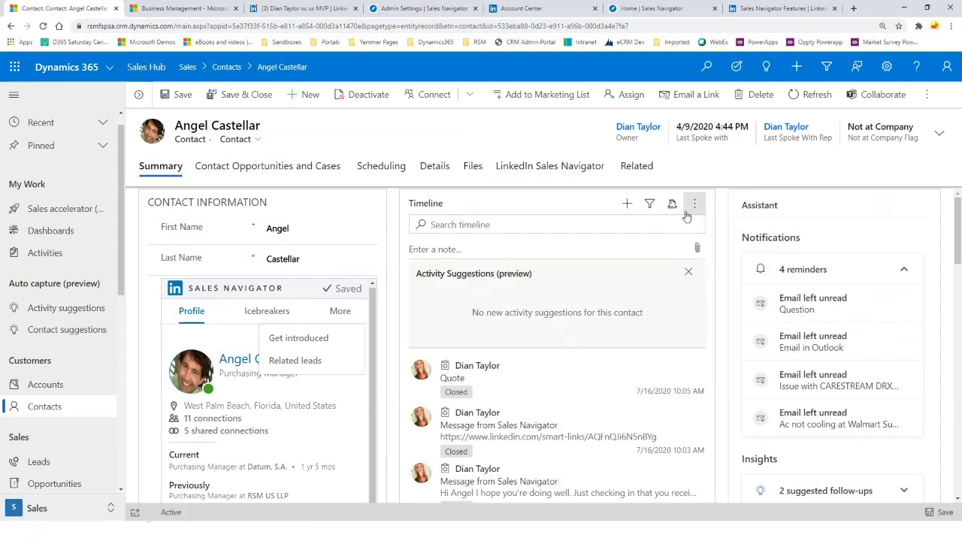
Refresh the contact's timeline to log the InMail, then go to Sales Navigator Admin Settings
click(695, 203)
click(714, 235)
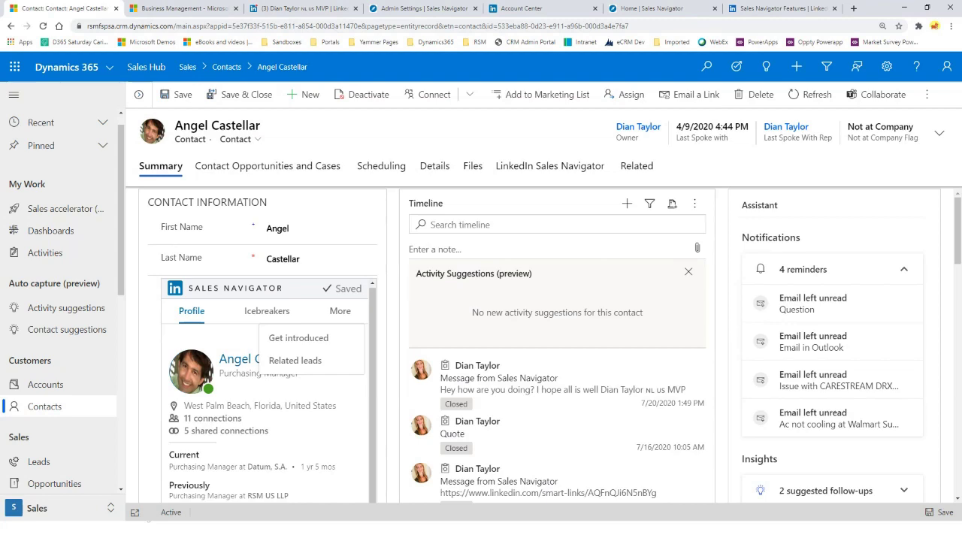
click(412, 7)
scroll(507, 171, up, 3)
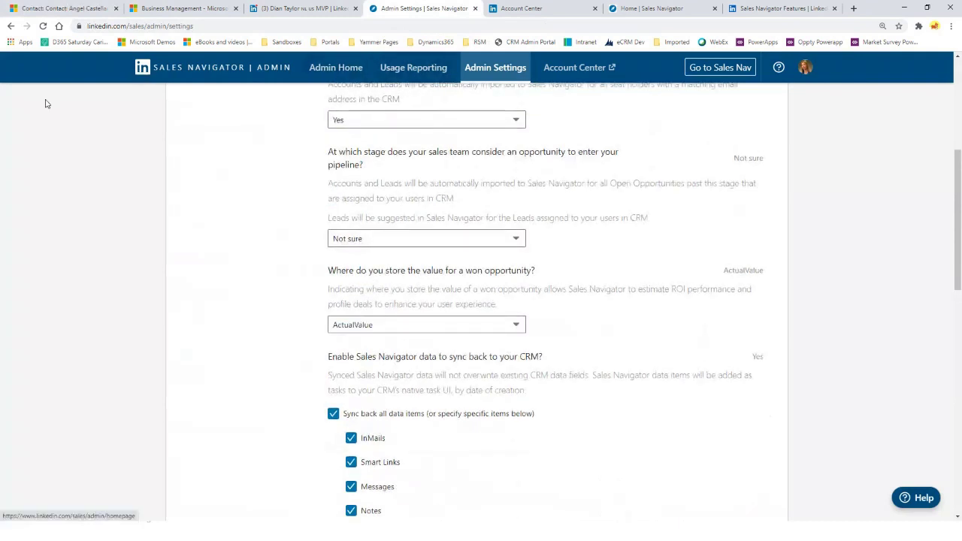
Go into Sales Navigator and open the Datum, S.A. Purchasing Manager's lead from Jump back in
click(143, 71)
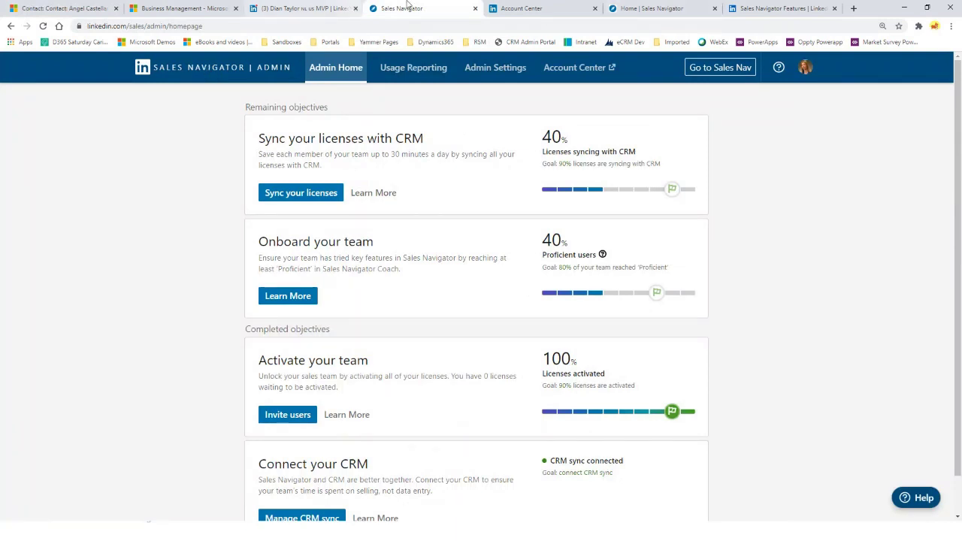
click(300, 8)
click(766, 69)
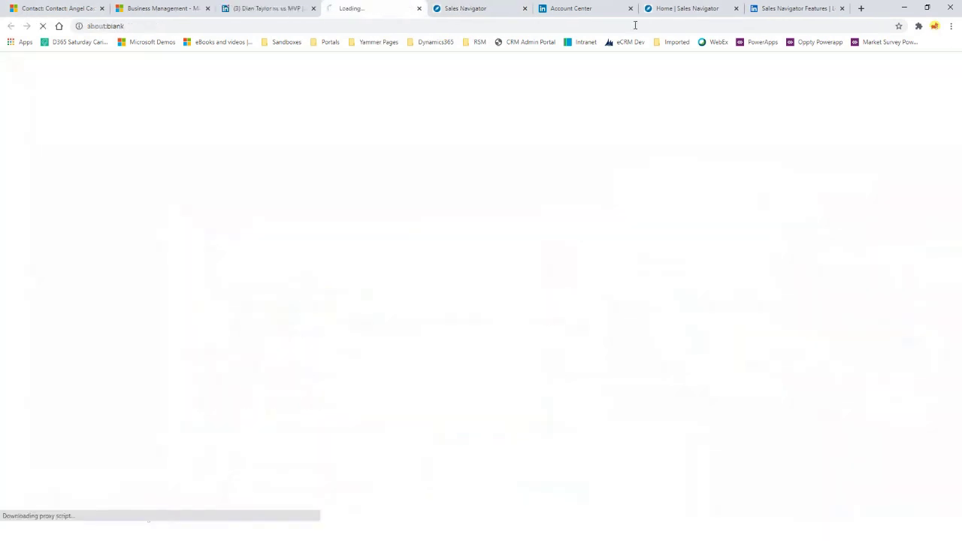
click(629, 9)
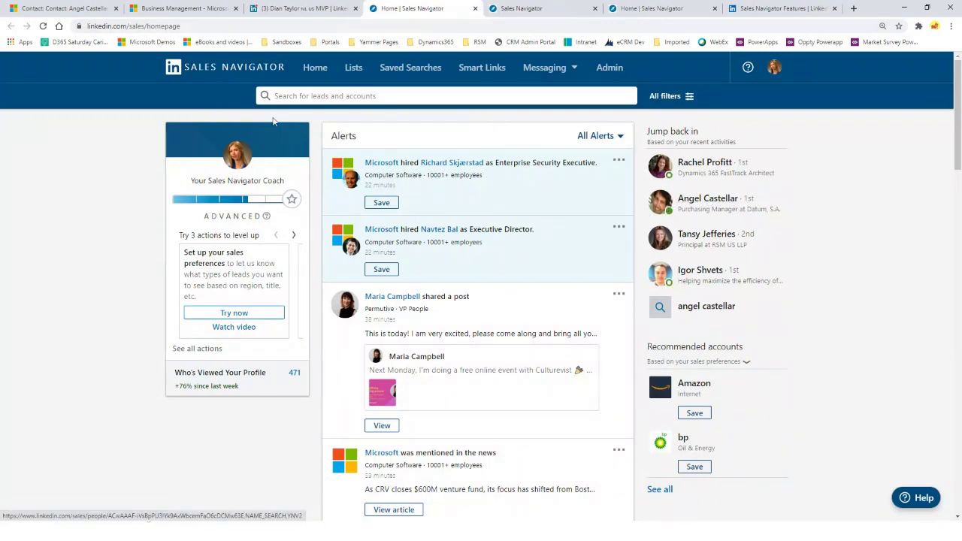
click(707, 200)
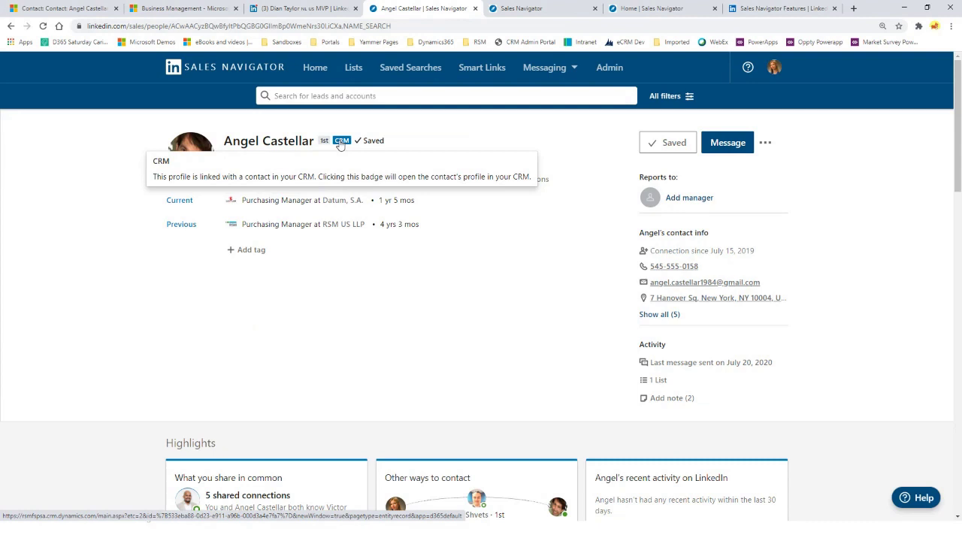
Save the private note 'Here is another note from SN' on the lead with Copy to CRM on
click(764, 143)
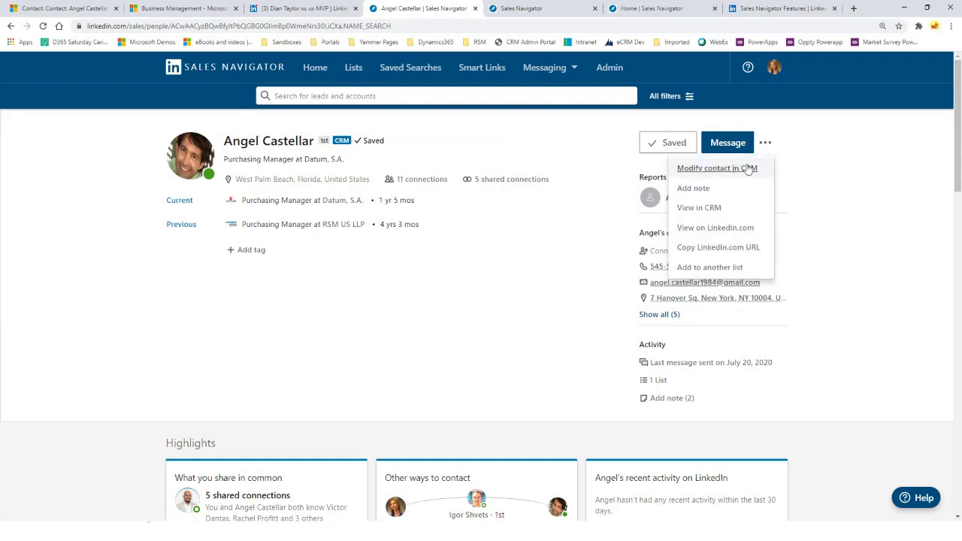
click(696, 188)
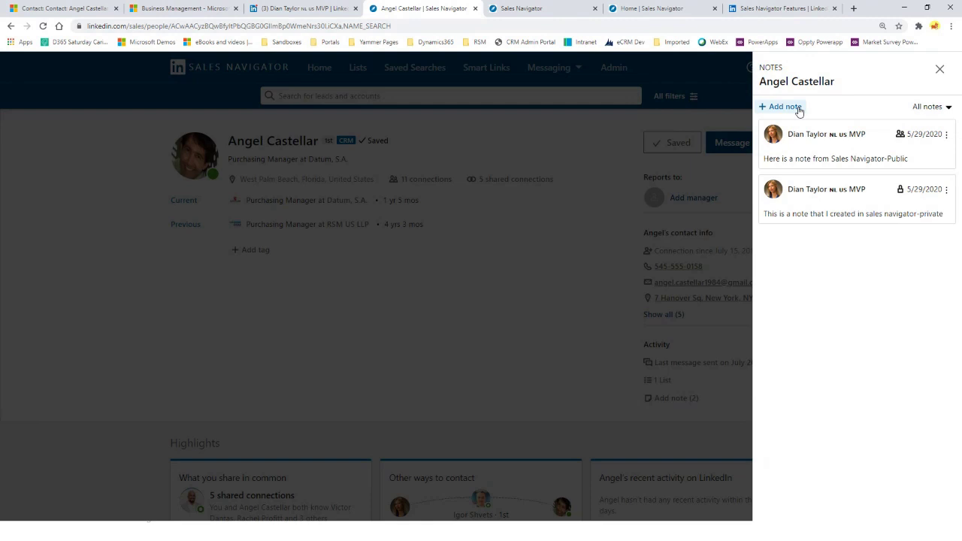
click(799, 109)
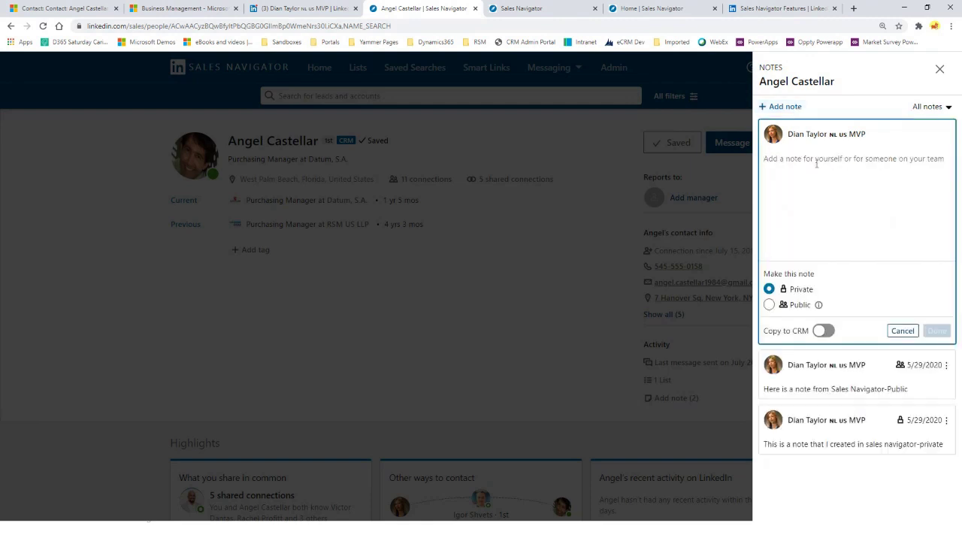
text(Here is another note from SN)
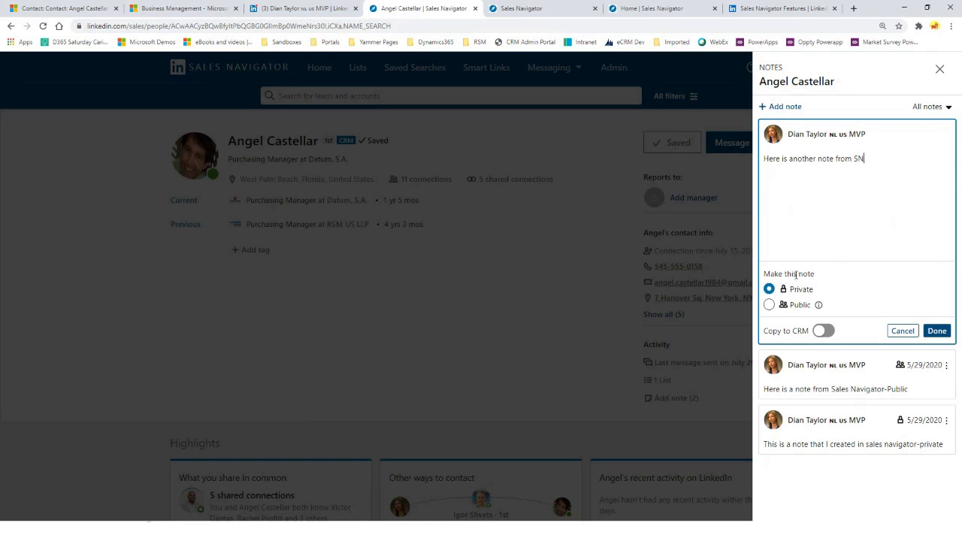
drag(764, 273, 813, 274)
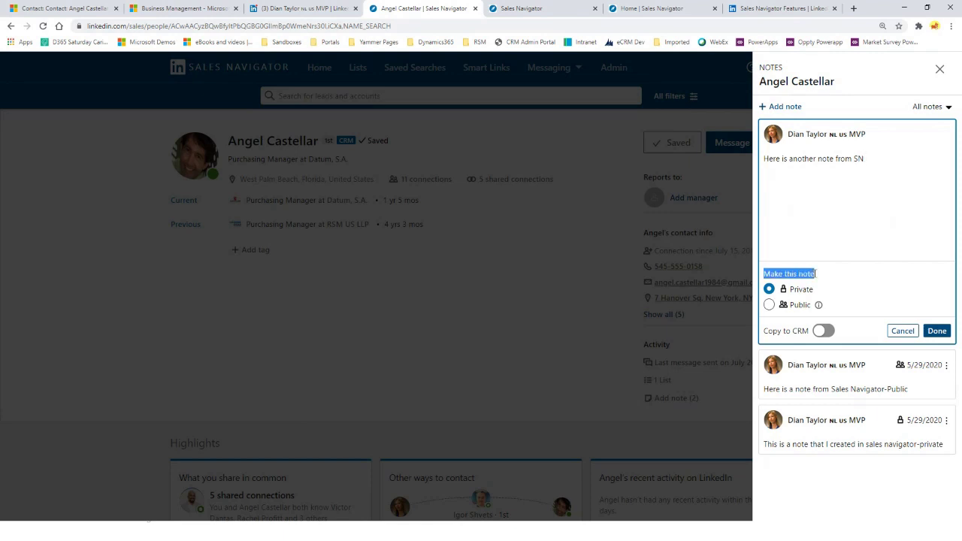
click(825, 331)
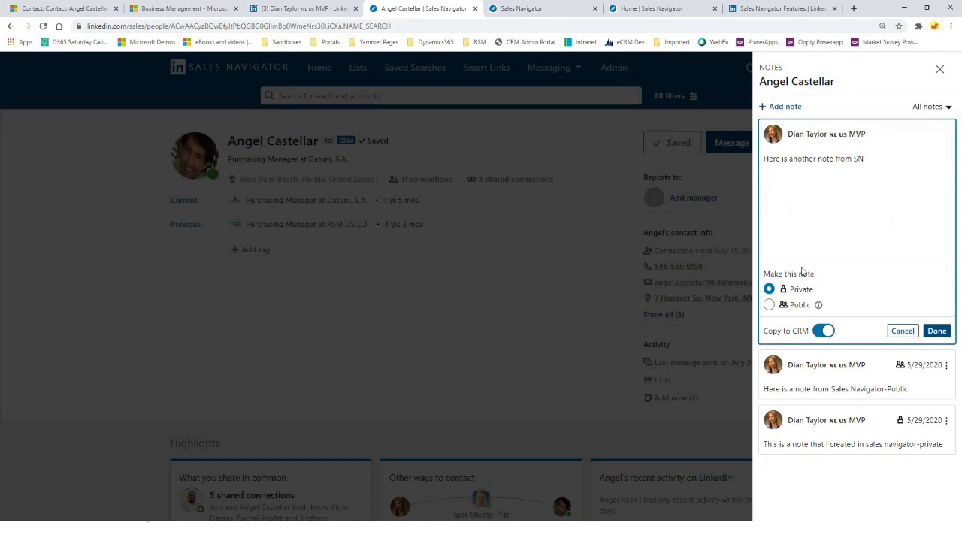
drag(809, 310, 787, 307)
click(937, 331)
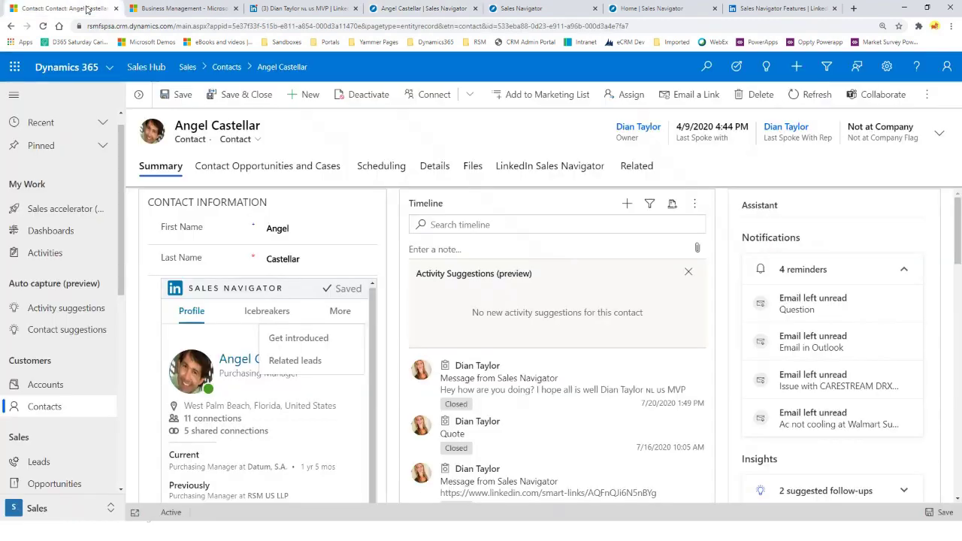
Refresh the Dynamics 365 contact timeline to pull in the Sales Navigator note, then return
click(89, 9)
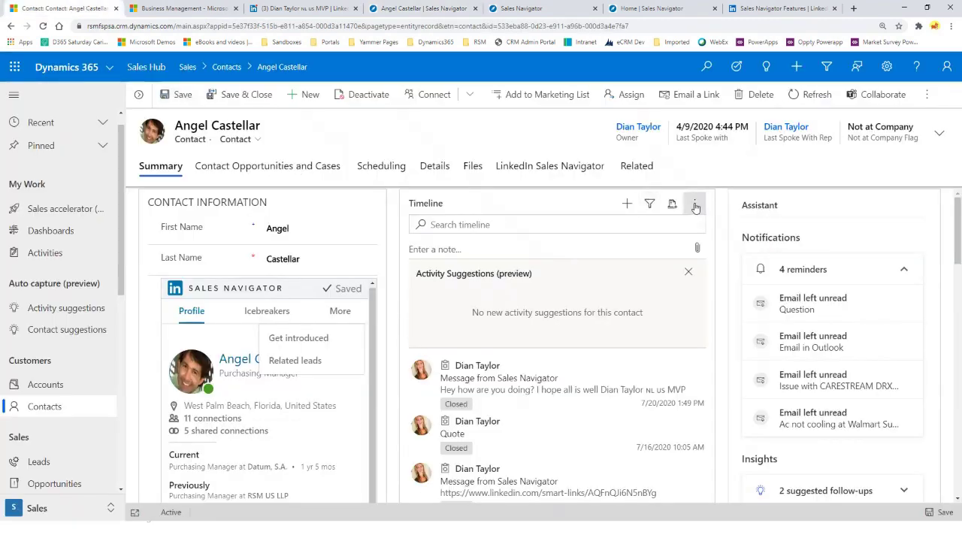
click(695, 207)
click(724, 235)
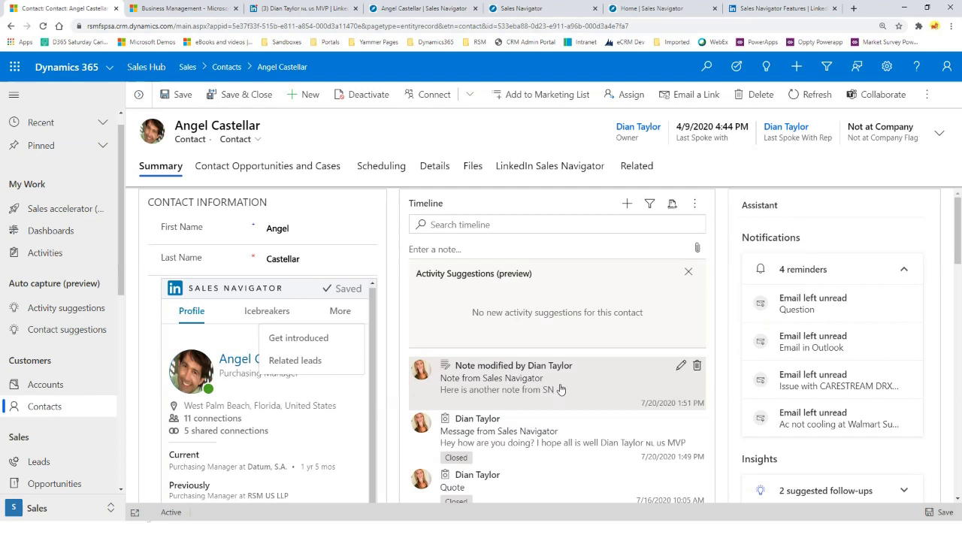
click(411, 9)
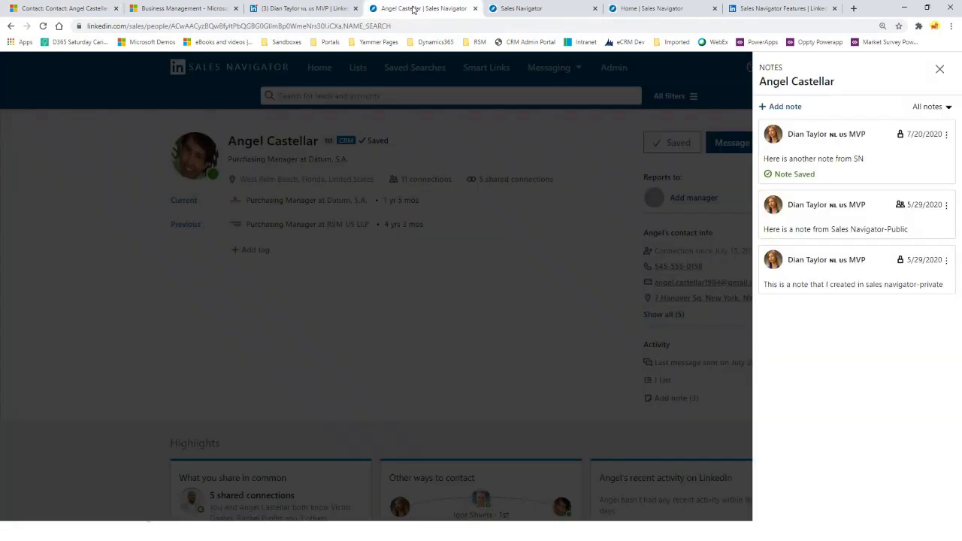
Close the Notes panel and look through the full set of lead filters
click(939, 70)
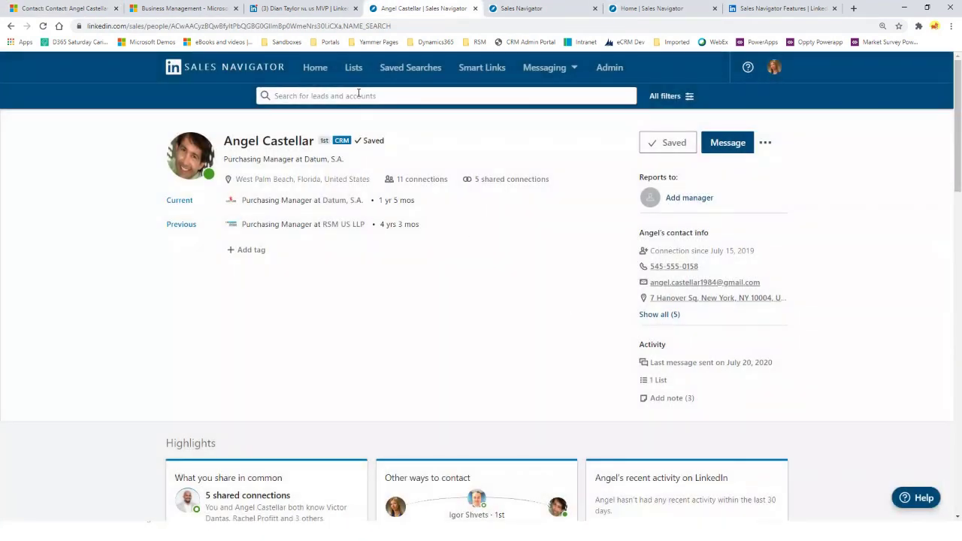
click(690, 98)
click(669, 96)
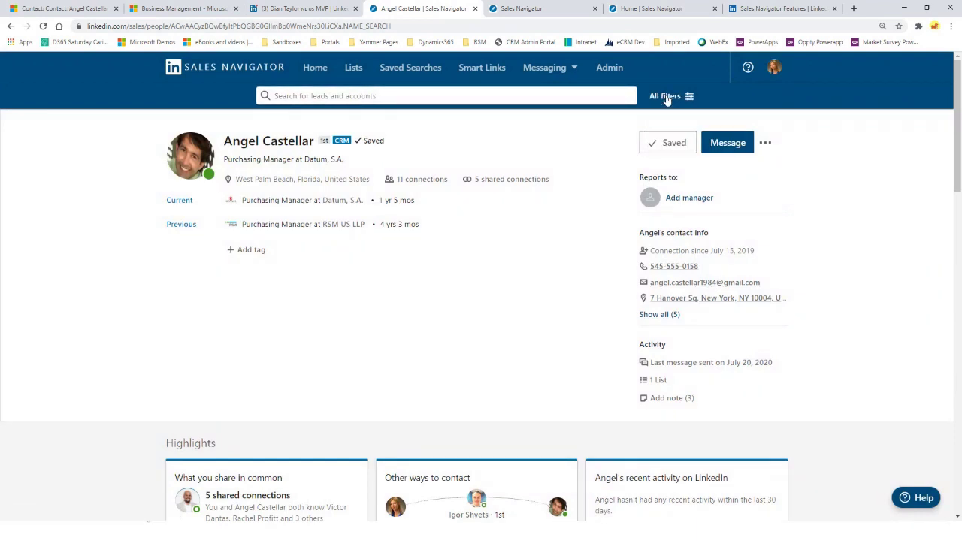
click(672, 97)
click(680, 118)
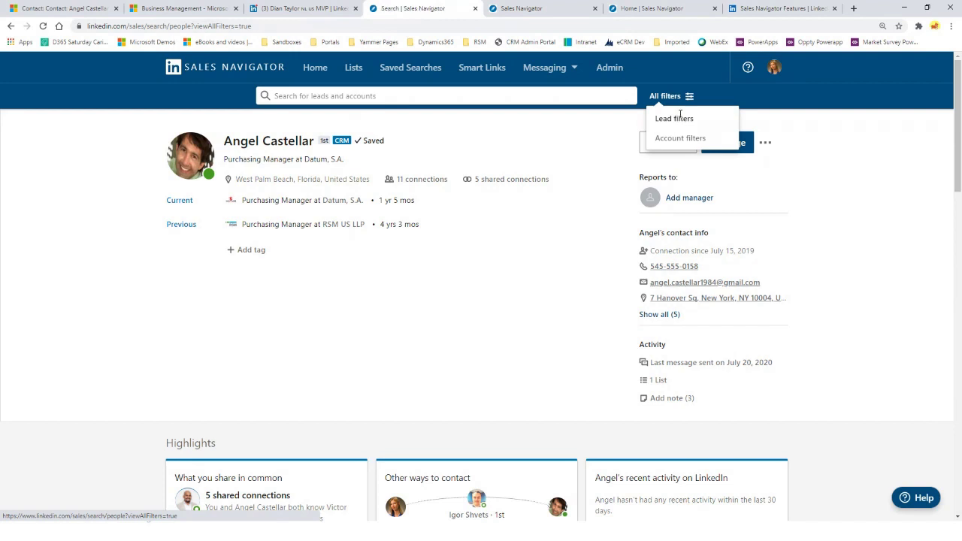
scroll(684, 399, down, 3)
scroll(681, 398, down, 3)
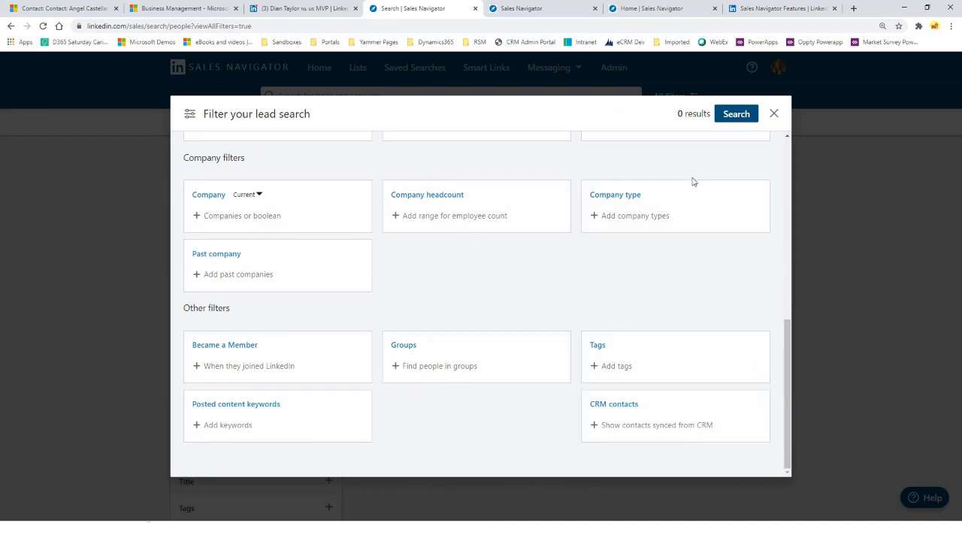
click(773, 114)
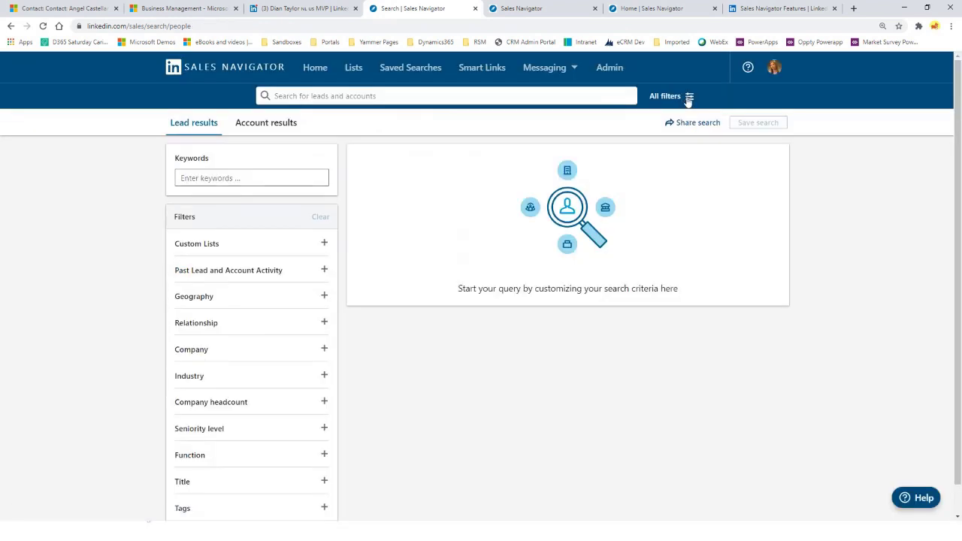
Search leads with the CRM contacts filter set to Show only leads in CRM
click(688, 102)
click(685, 119)
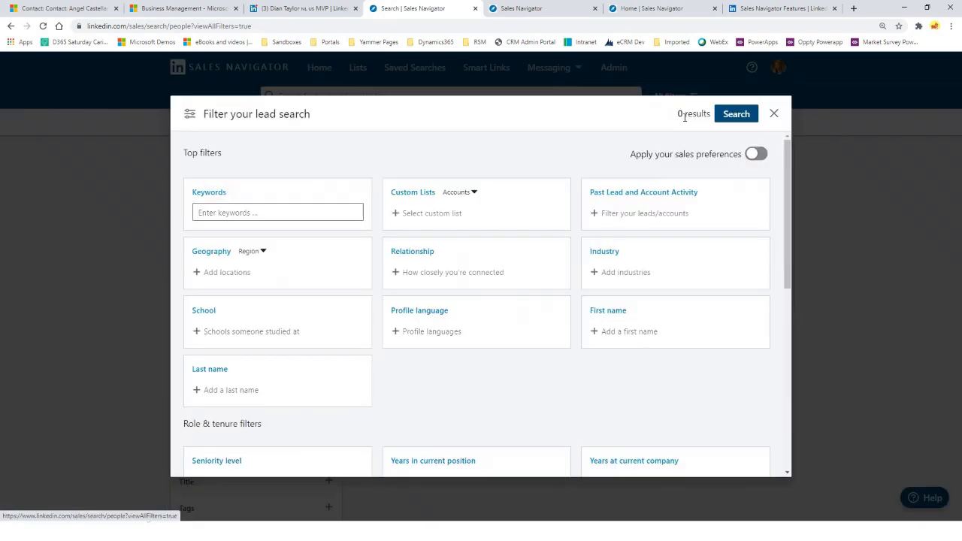
scroll(726, 395, down, 8)
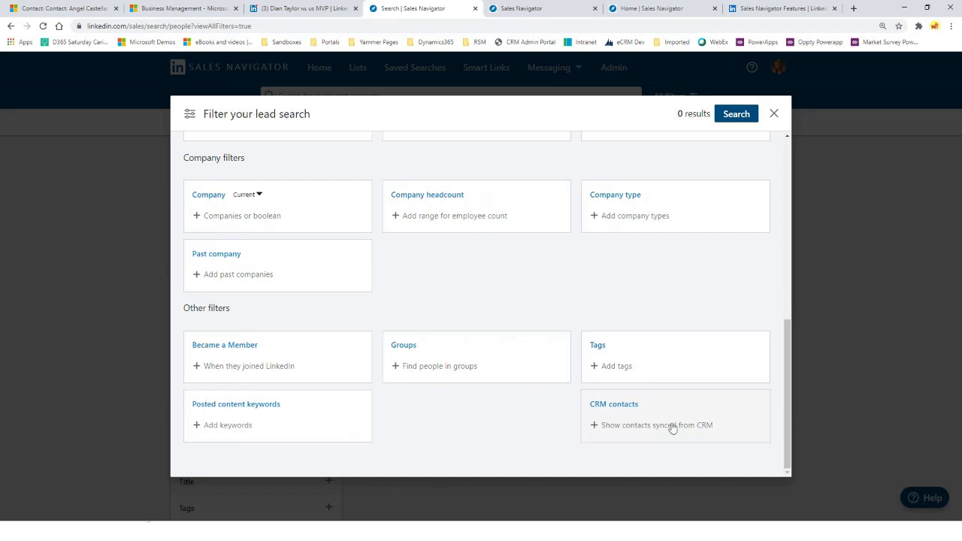
click(644, 426)
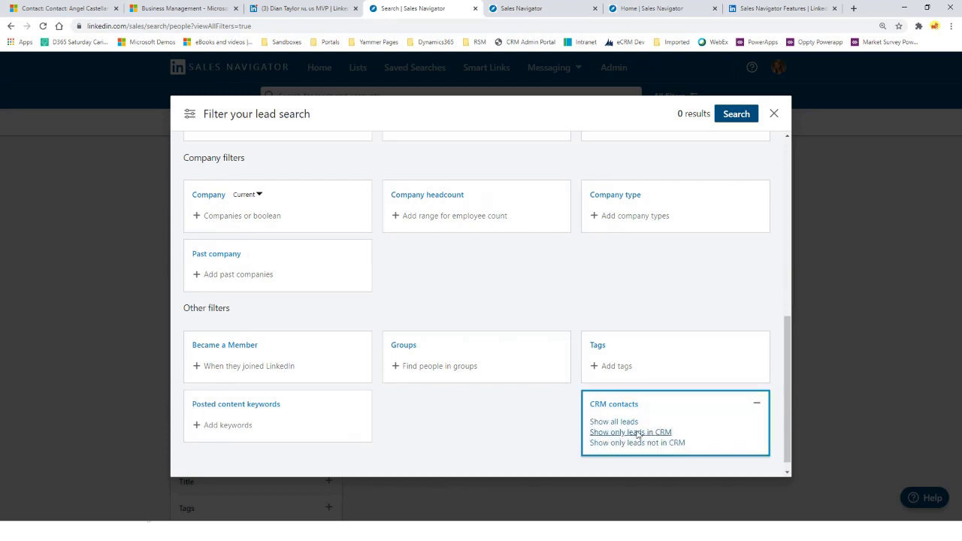
click(637, 432)
click(735, 117)
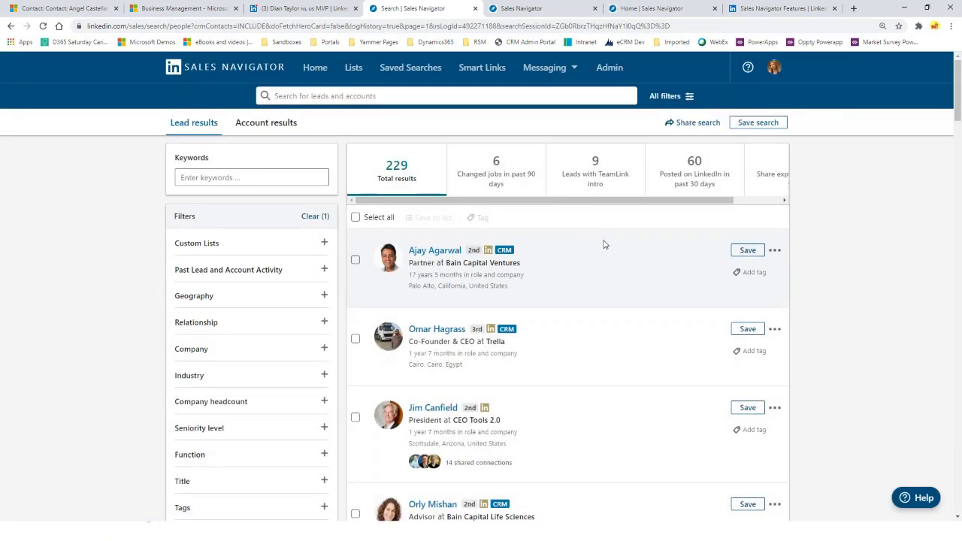
Keyword-search leads by the contact's name, trying a full and a shortened spelling
scroll(605, 245, down, 2)
scroll(604, 244, down, 4)
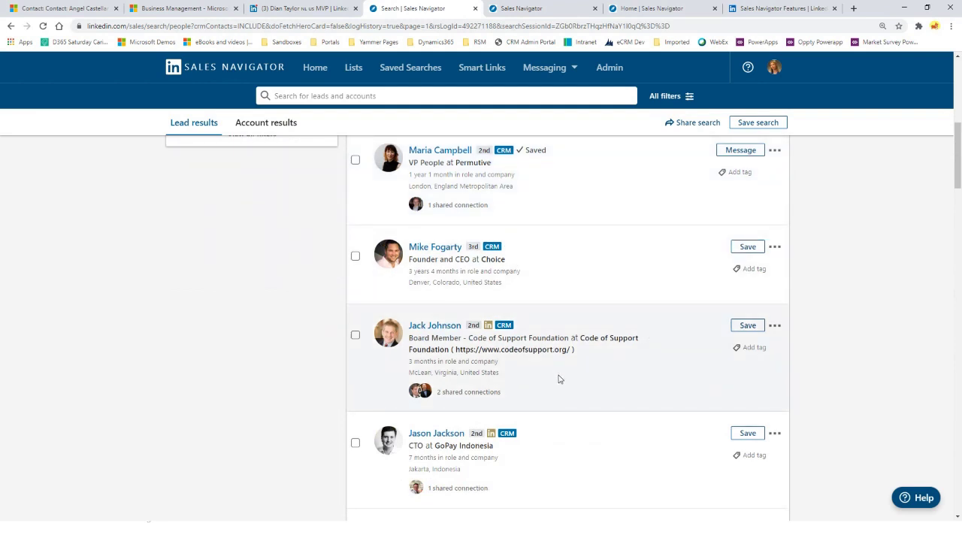
scroll(558, 380, up, 6)
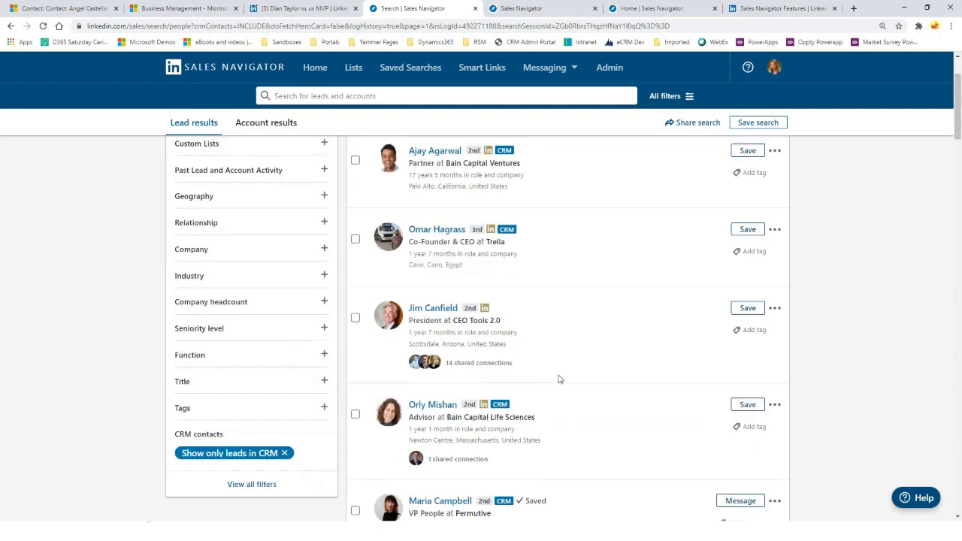
click(393, 95)
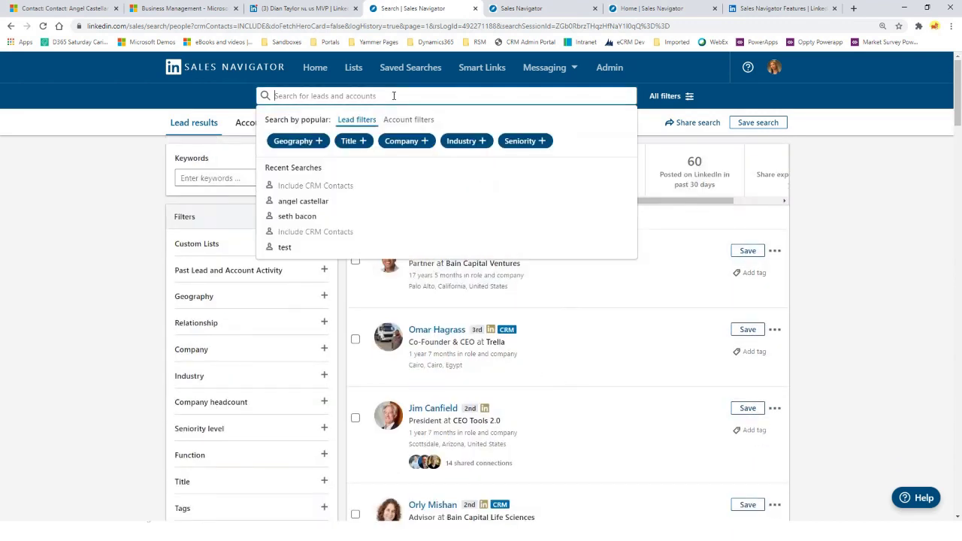
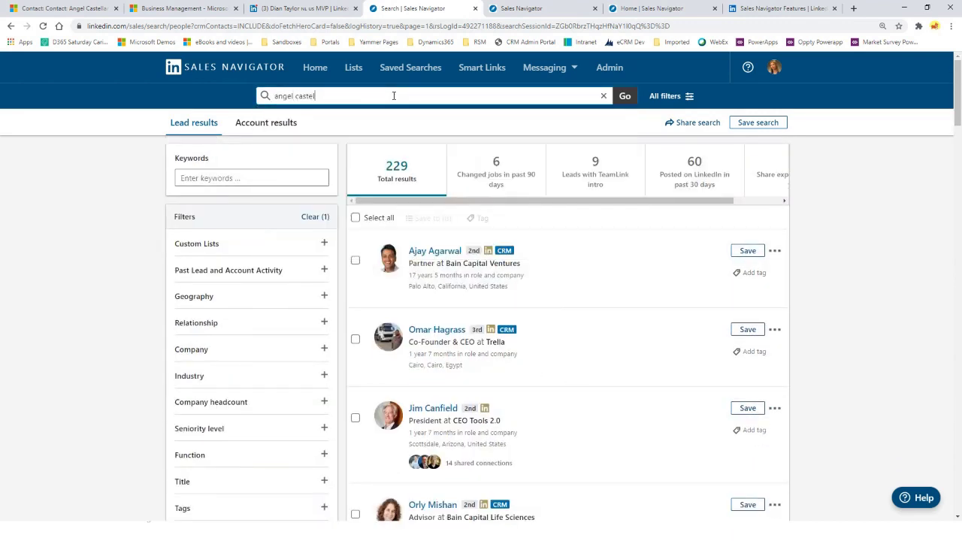
key(Return)
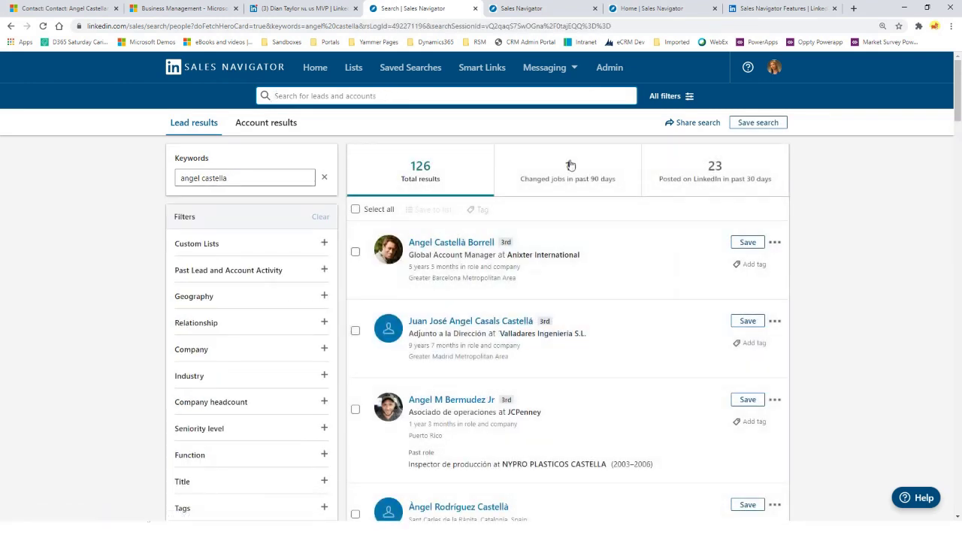
click(376, 96)
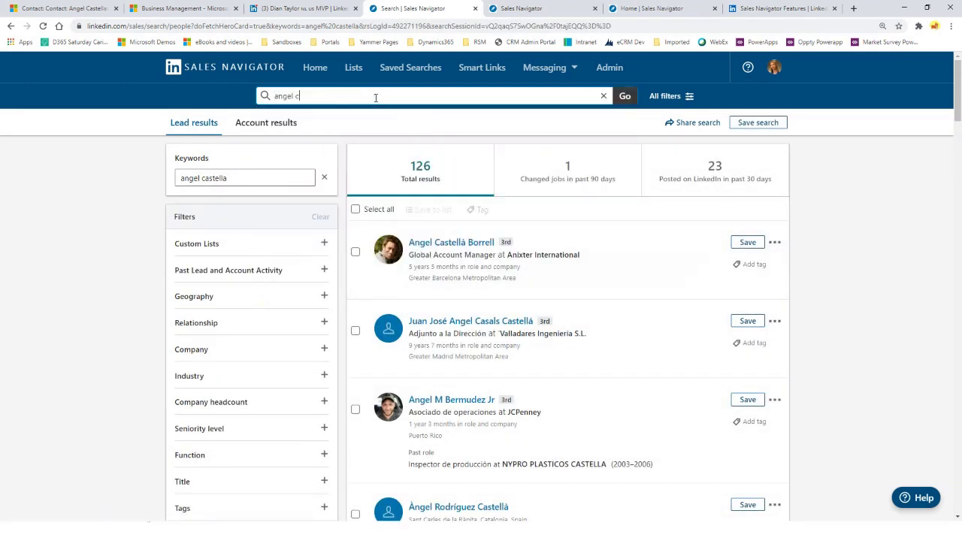
key(Return)
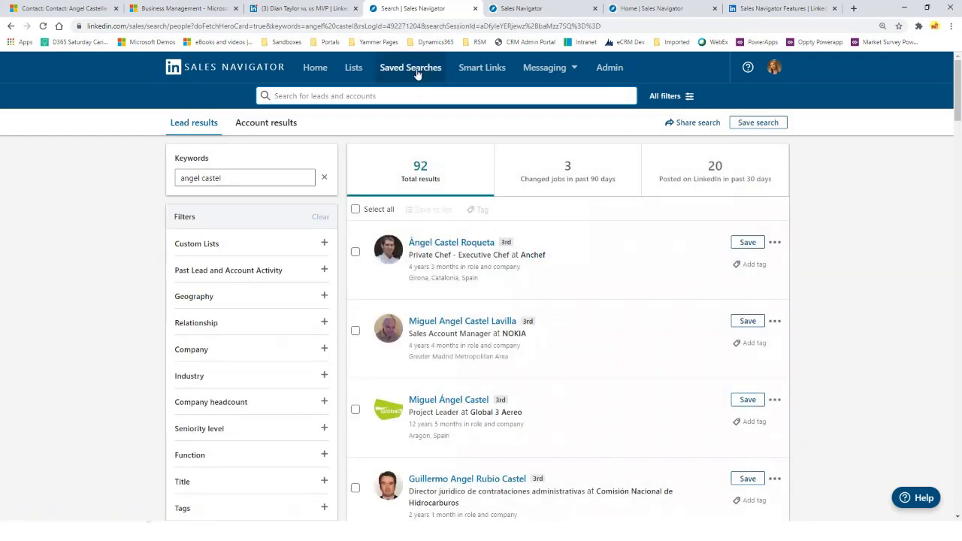
Rerun the lead search with a shorter name fragment and open the Datum, S.A. purchasing manager
click(418, 72)
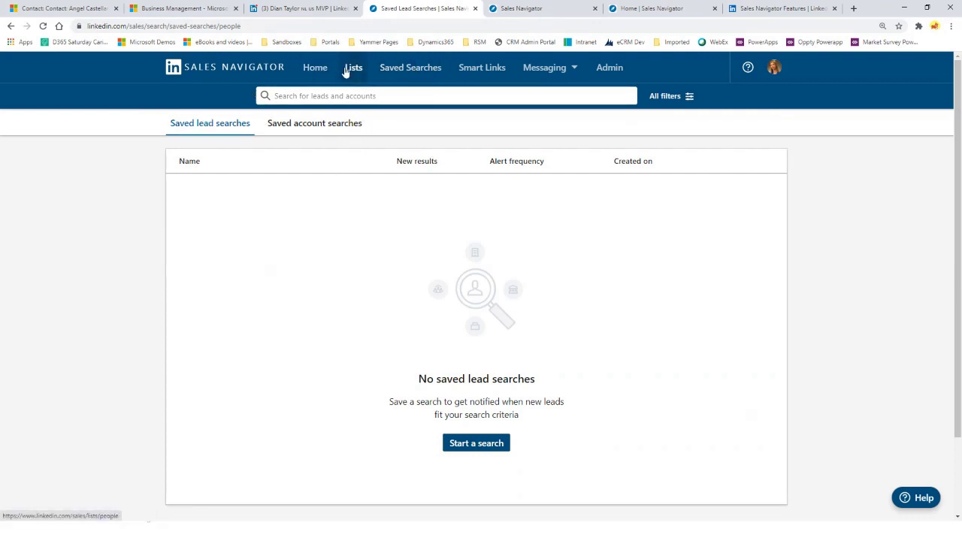
click(416, 92)
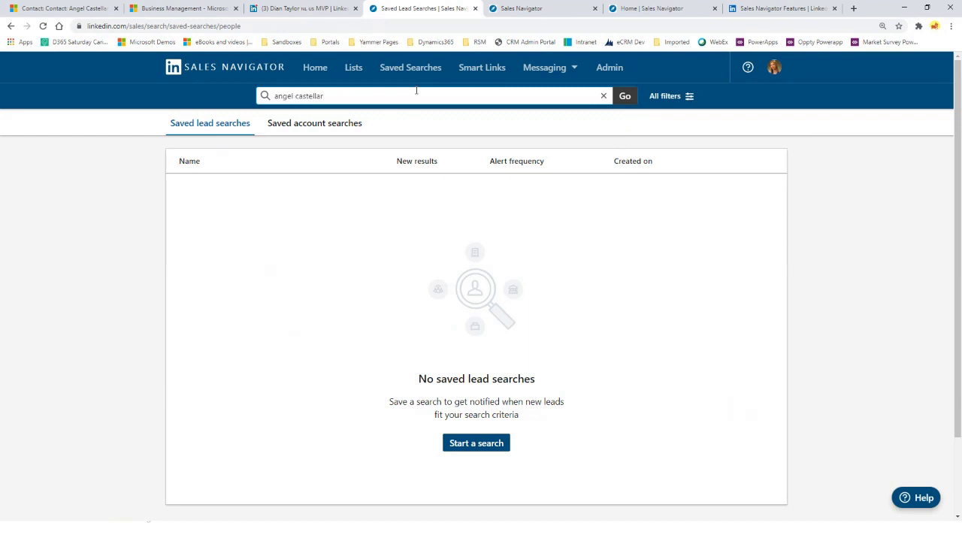
key(Return)
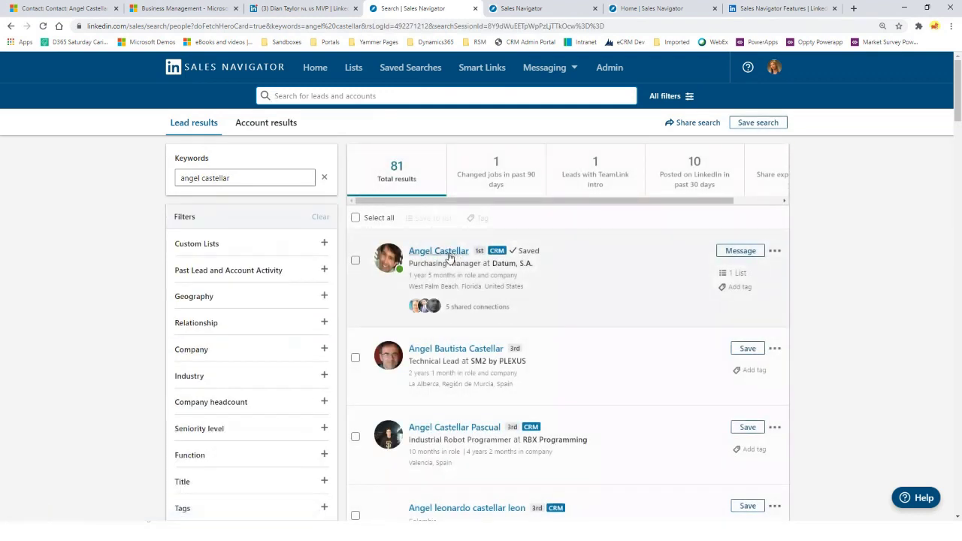
click(444, 254)
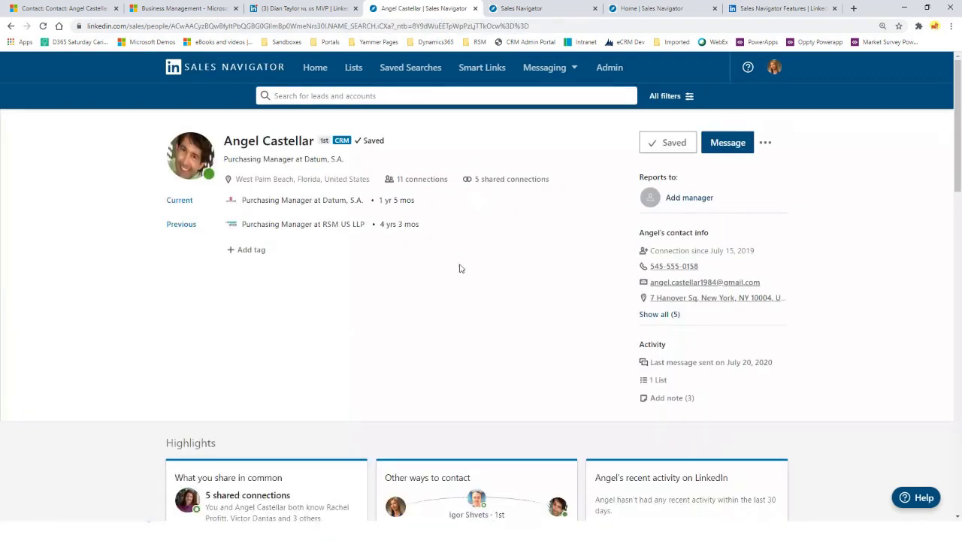
In a message to the lead, create smart link 'Second Quote' with flowcolor.PNG attached
click(724, 146)
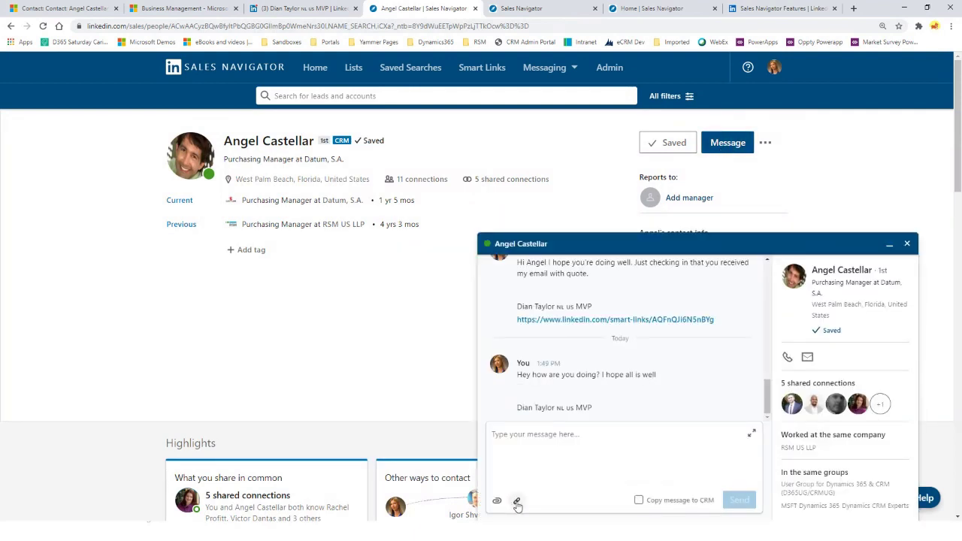
click(517, 502)
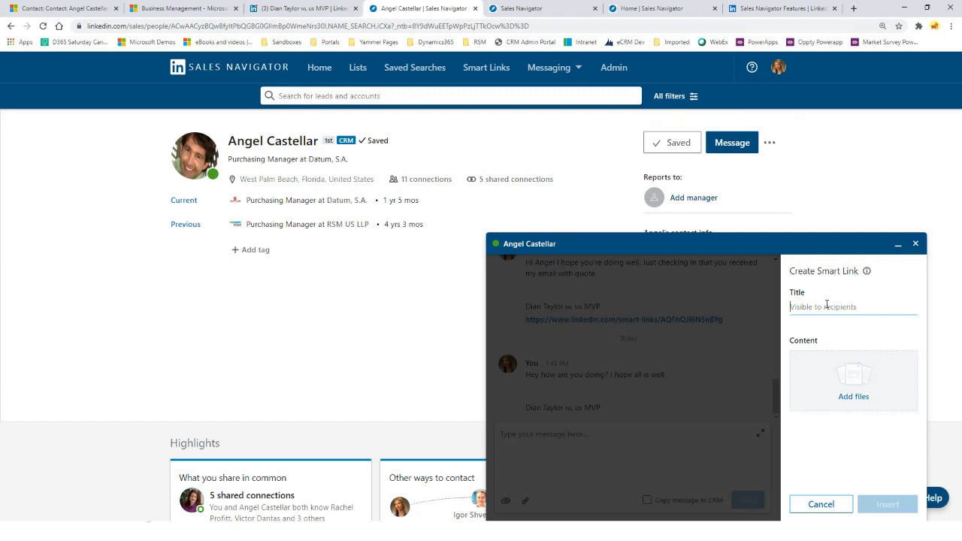
text(Second Quote)
click(830, 391)
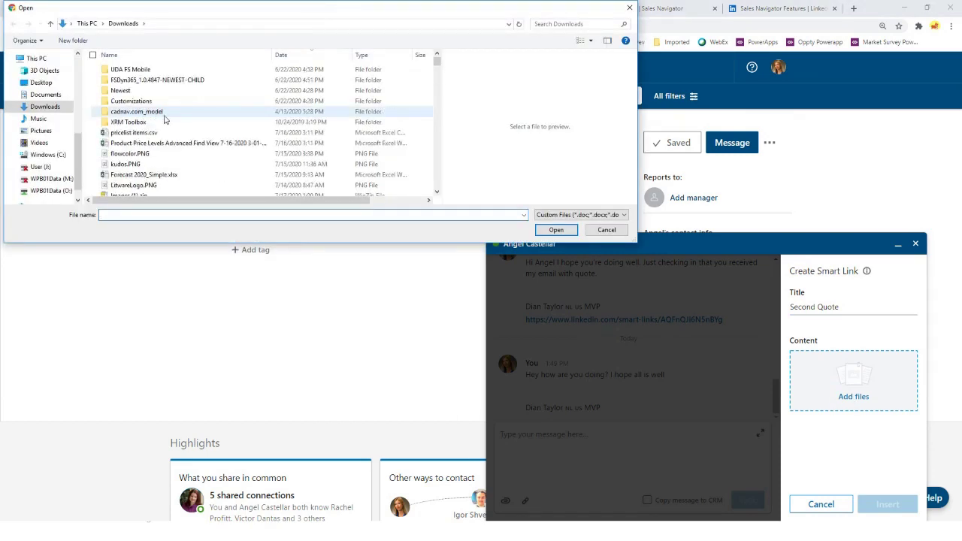
double_click(129, 128)
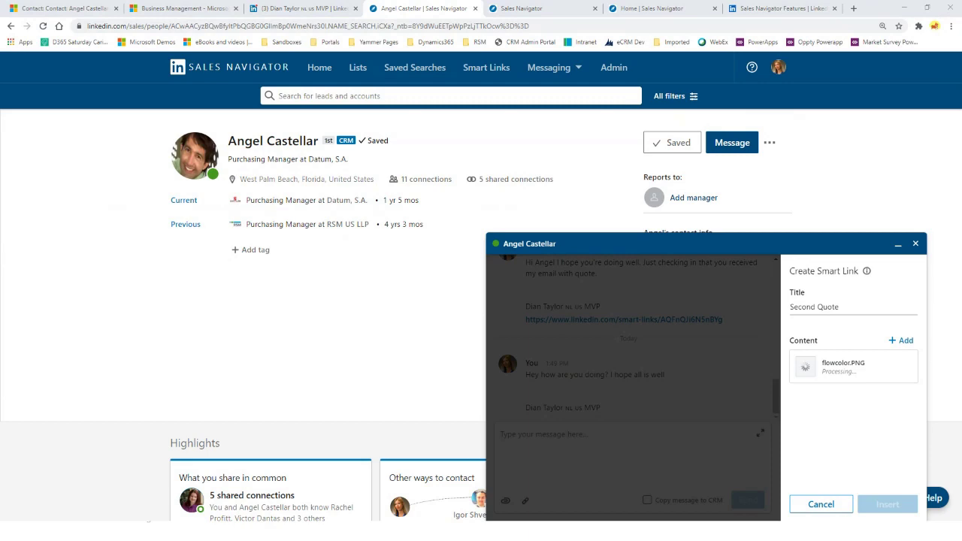
drag(0, 96, 564, 60)
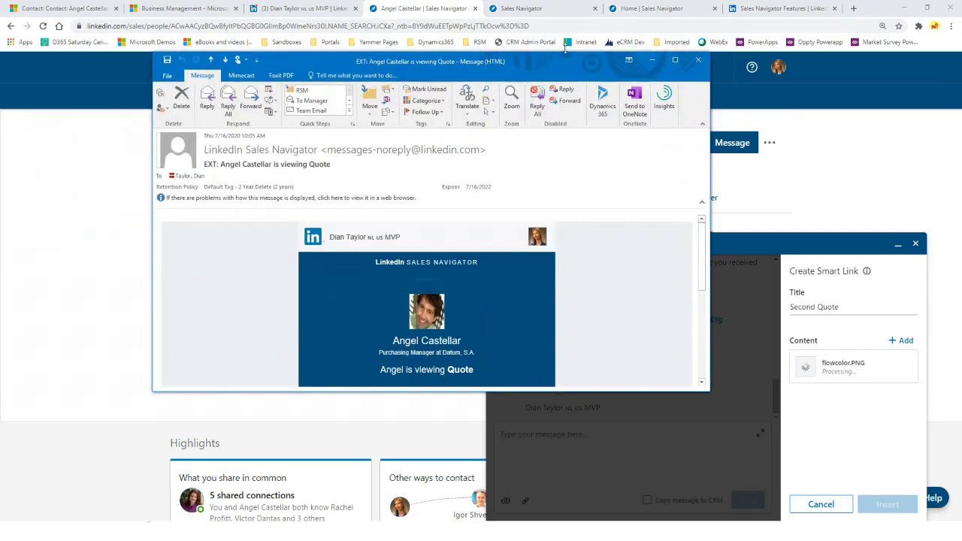
click(677, 59)
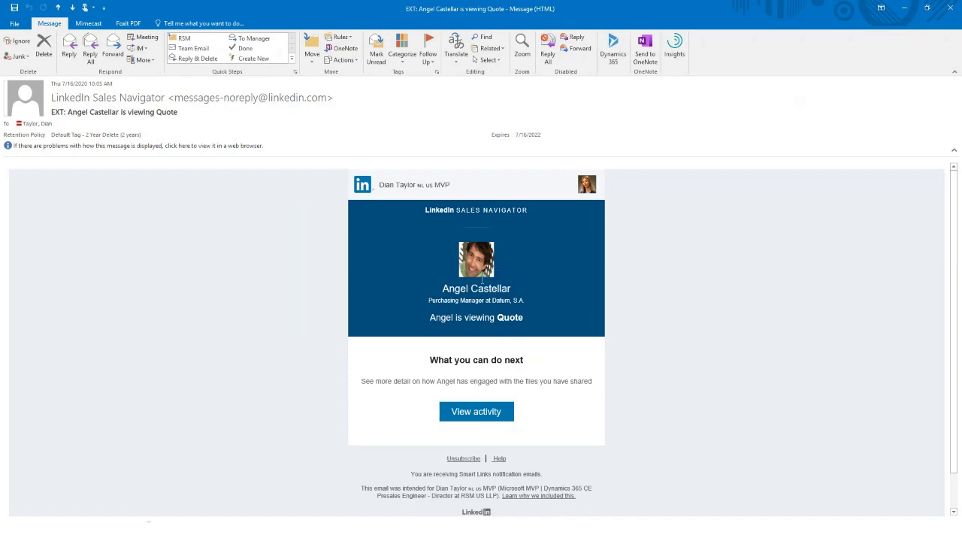
click(953, 9)
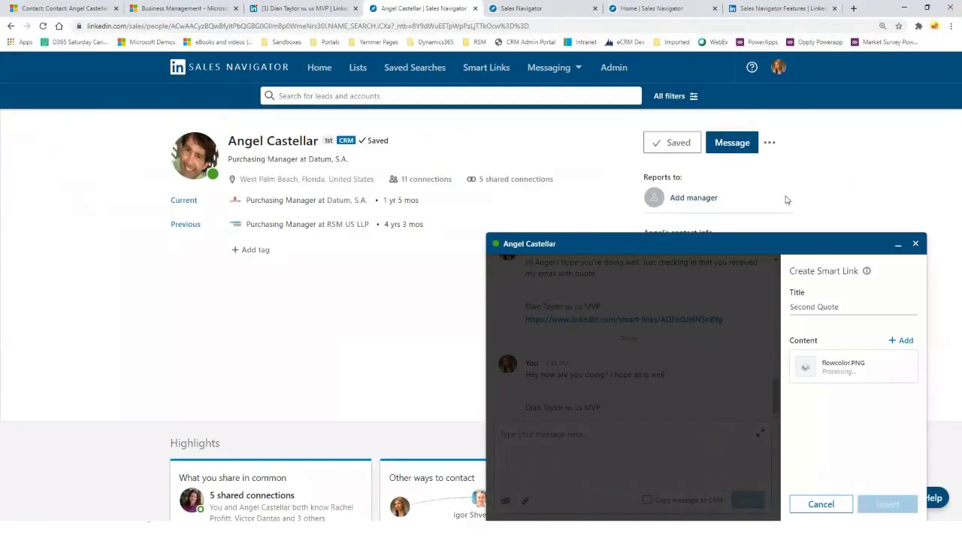
Open the contact's Quote timeline activity and highlight its PointDrive Presentation Viewed type
click(68, 8)
scroll(559, 361, down, 4)
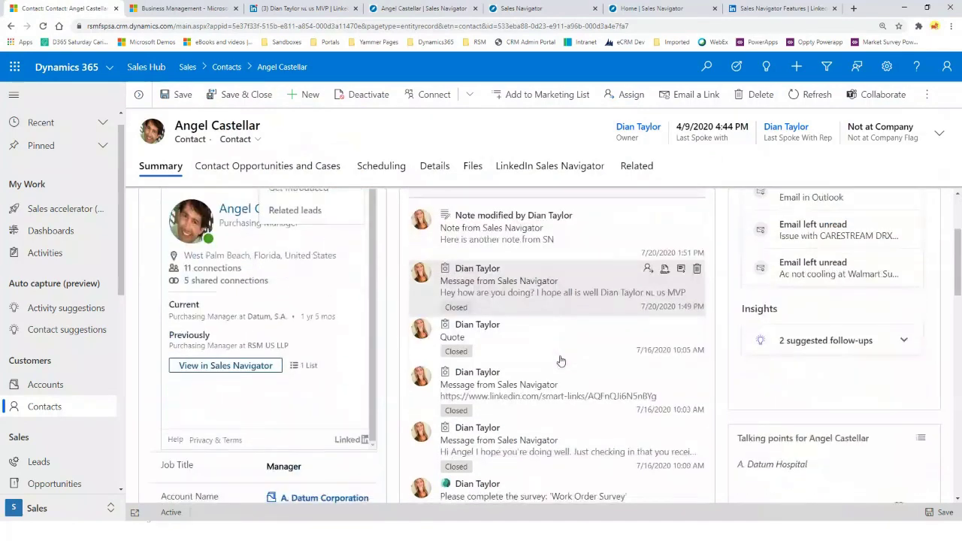
scroll(521, 346, up, 1)
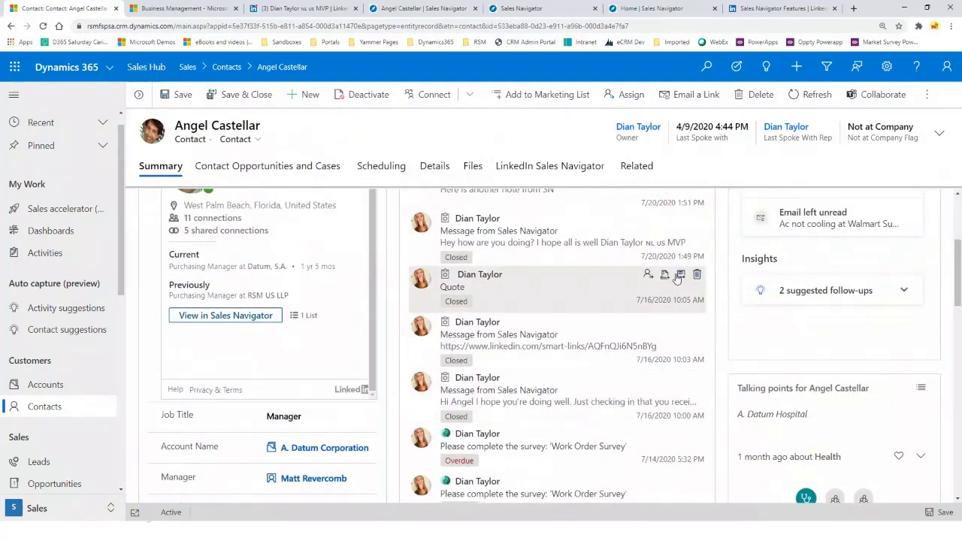
click(680, 275)
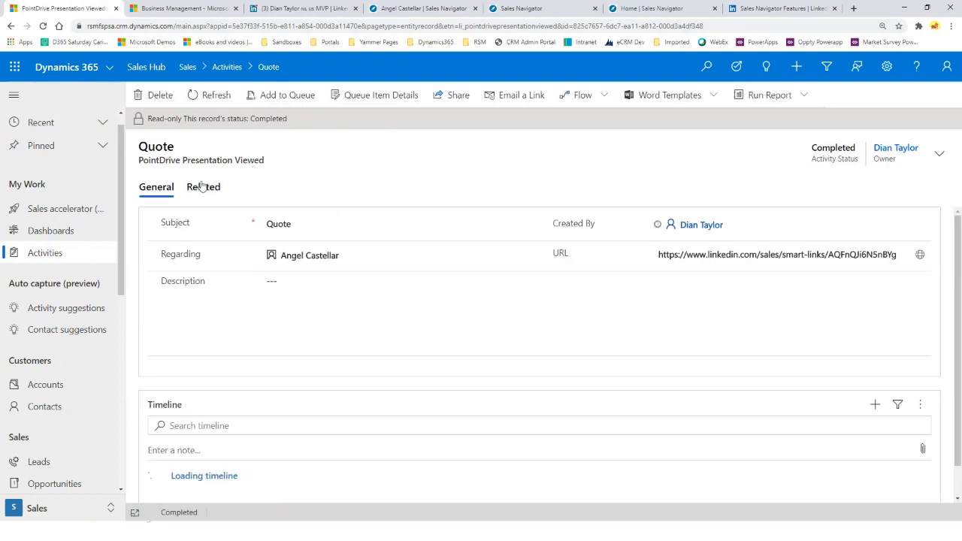
drag(138, 161, 269, 164)
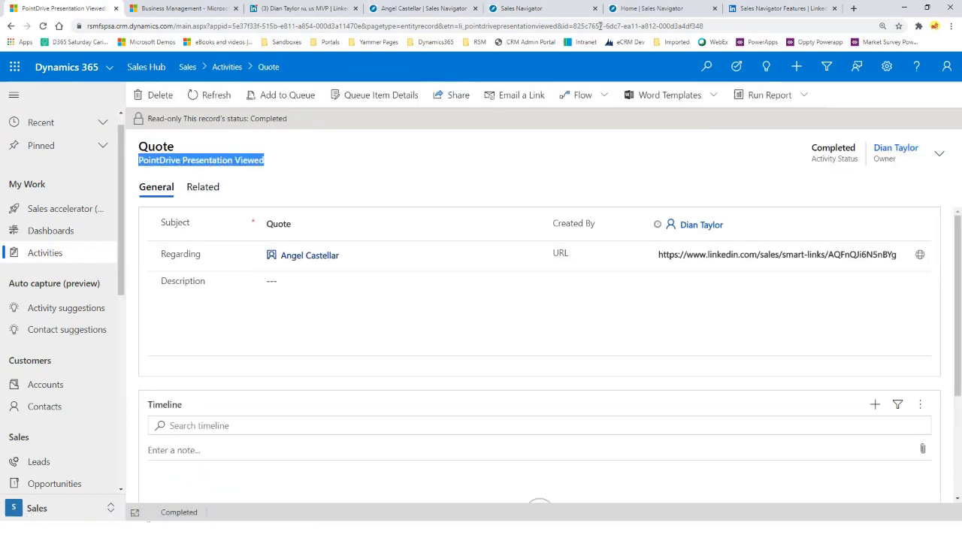
Check the Test smart link's viewer analytics, then return to Dynamics 365's Active Accounts list
click(673, 9)
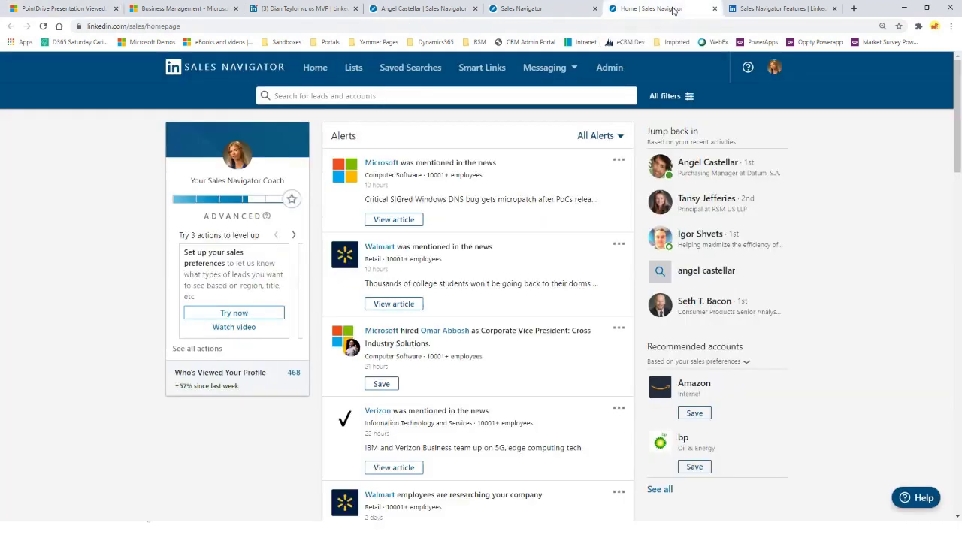
click(480, 75)
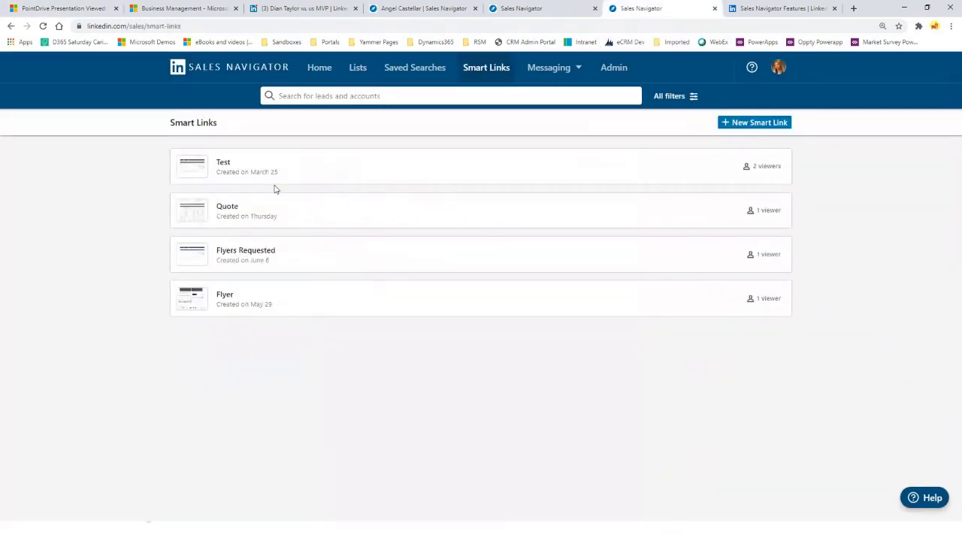
mouse_move(226, 165)
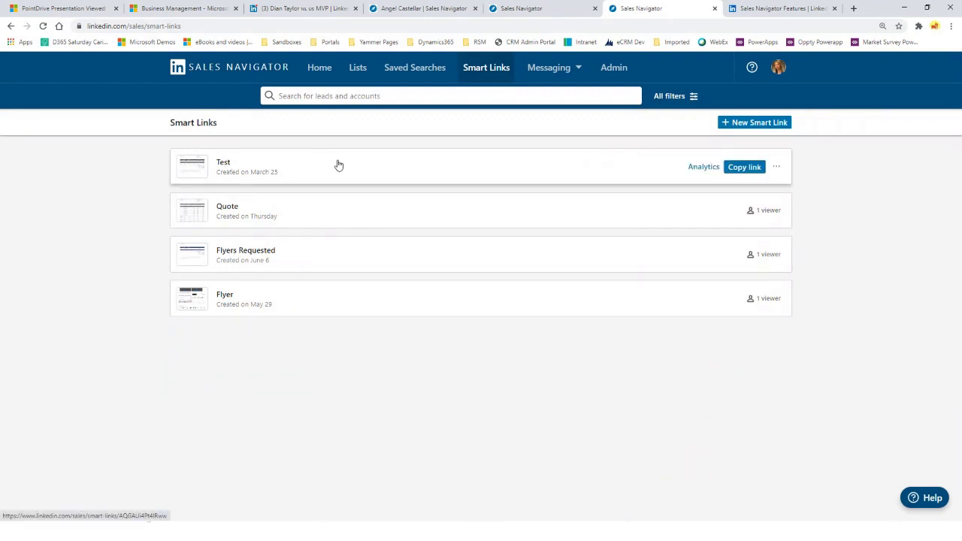
click(710, 169)
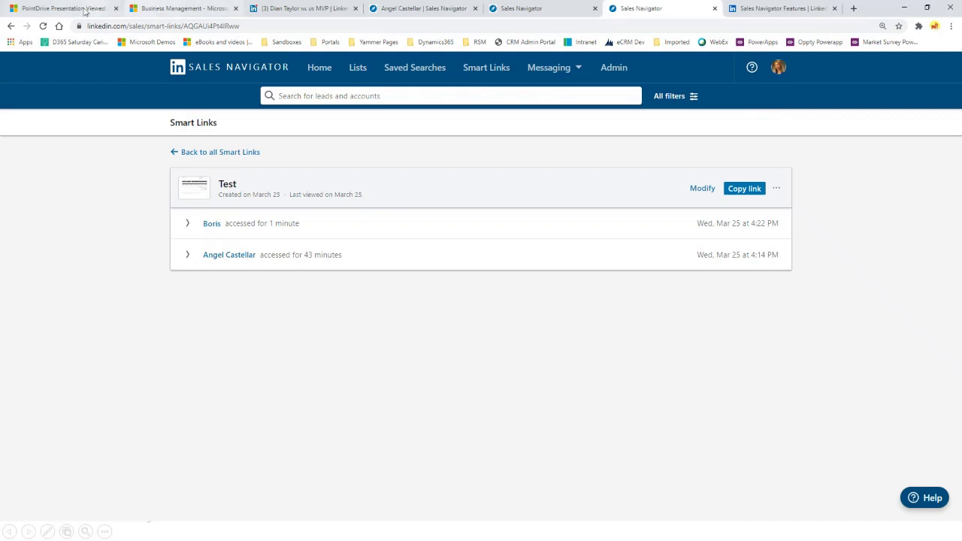
click(75, 8)
click(62, 386)
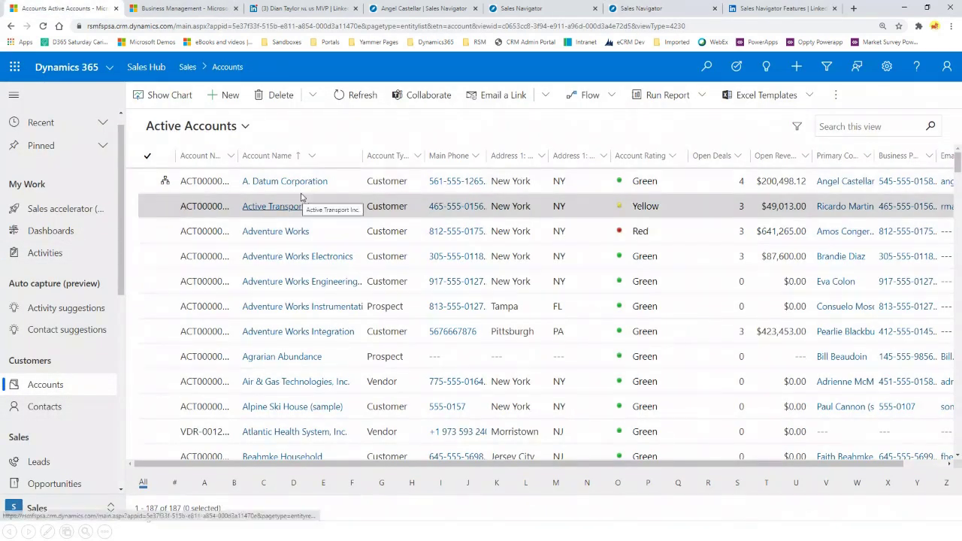
Open the A. Datum Corporation account and display its org chart
click(298, 181)
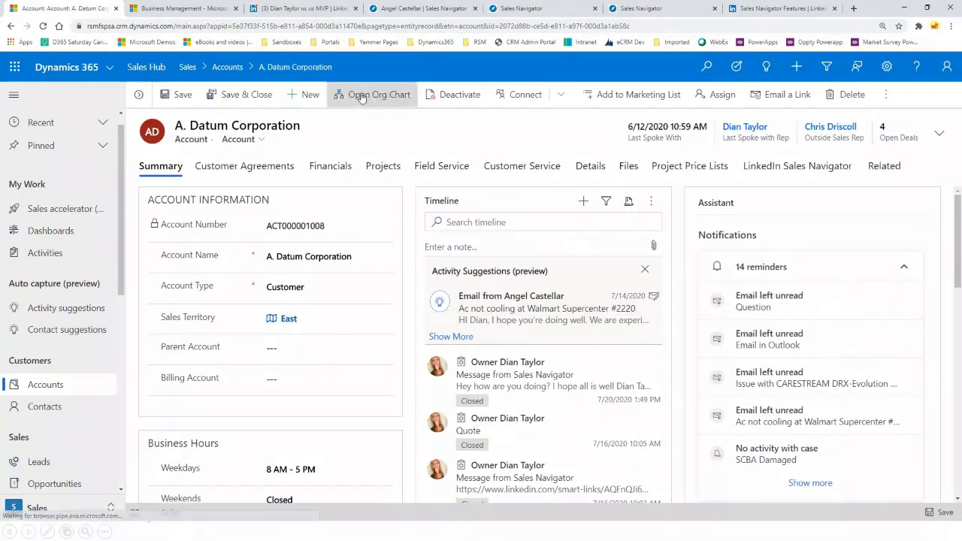
click(364, 96)
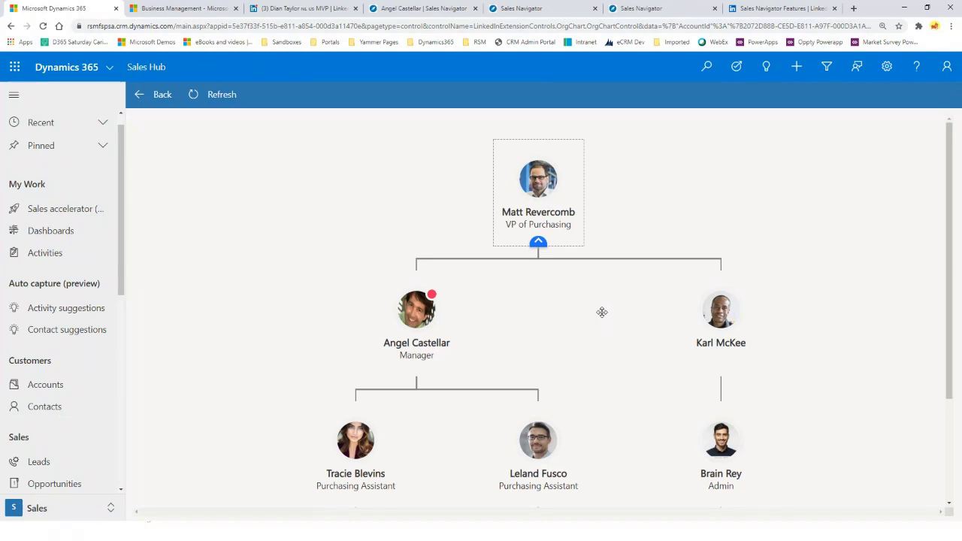
Open the Manager card's Verify Contact Details and Update Contact, then dismiss the Change Account lookup
mouse_move(438, 321)
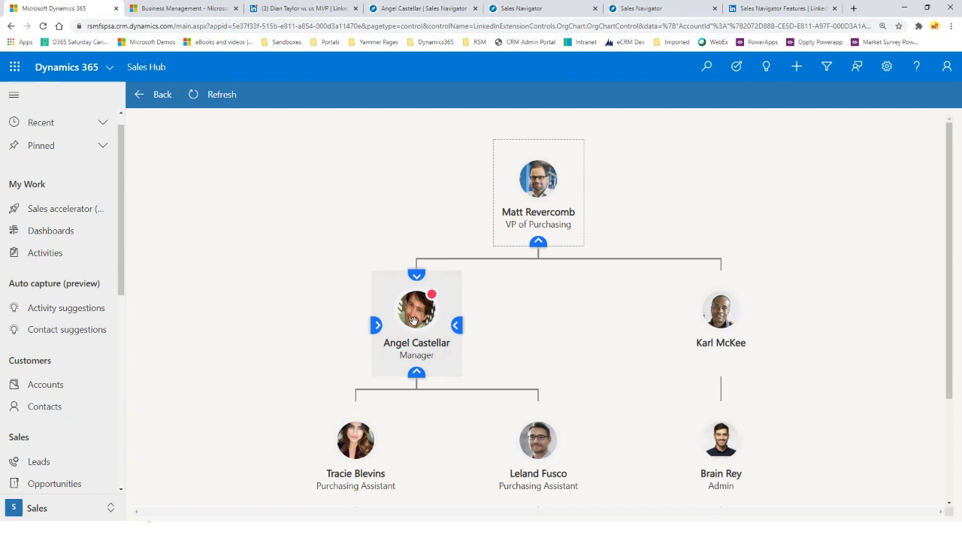
click(415, 321)
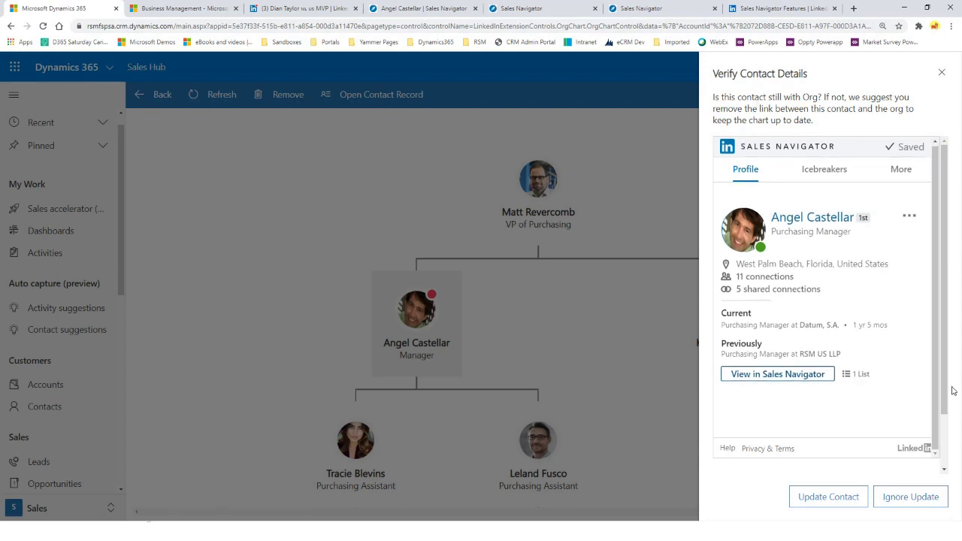
click(863, 498)
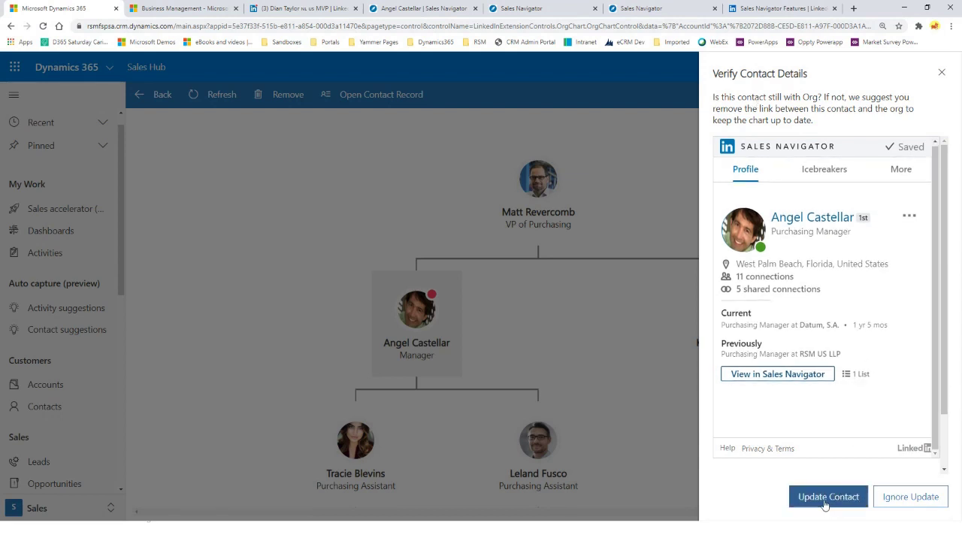
drag(944, 395, 955, 408)
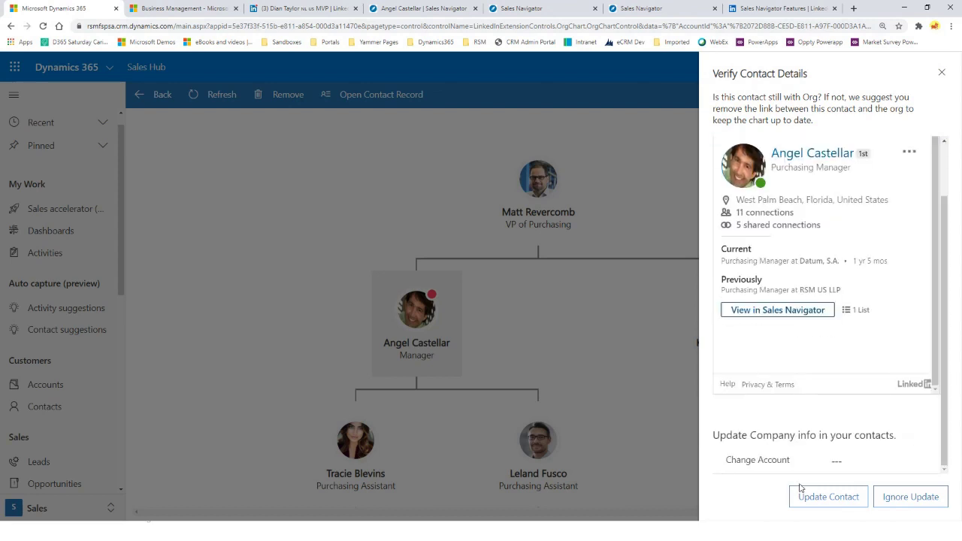
click(840, 460)
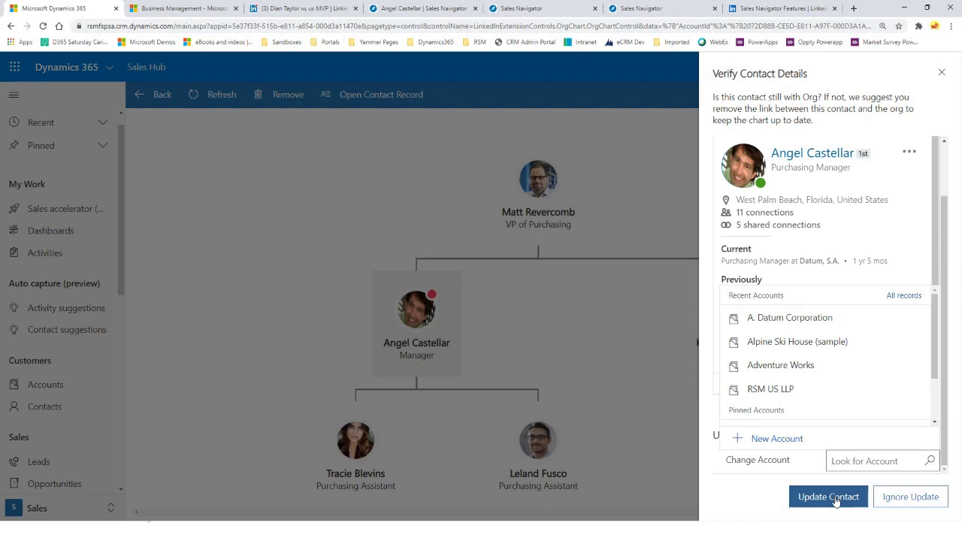
click(235, 390)
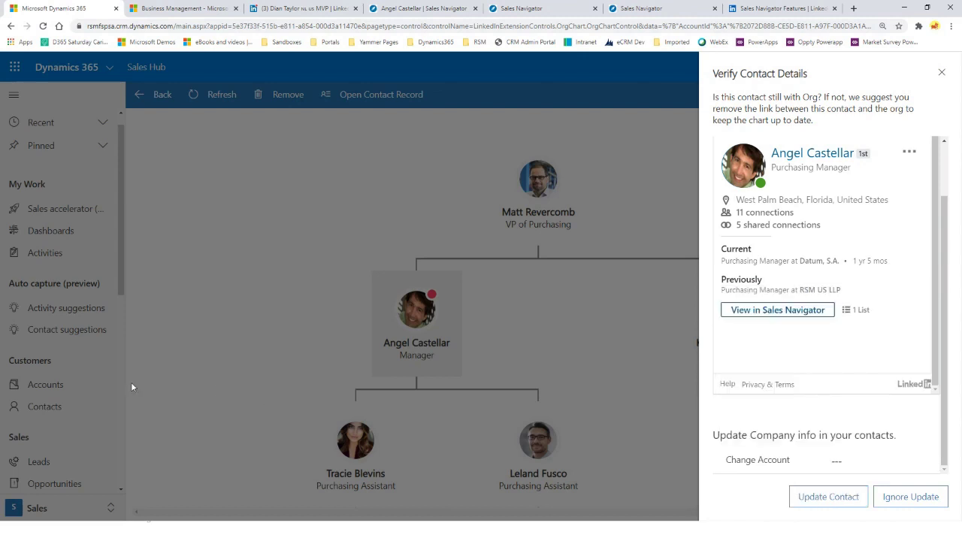